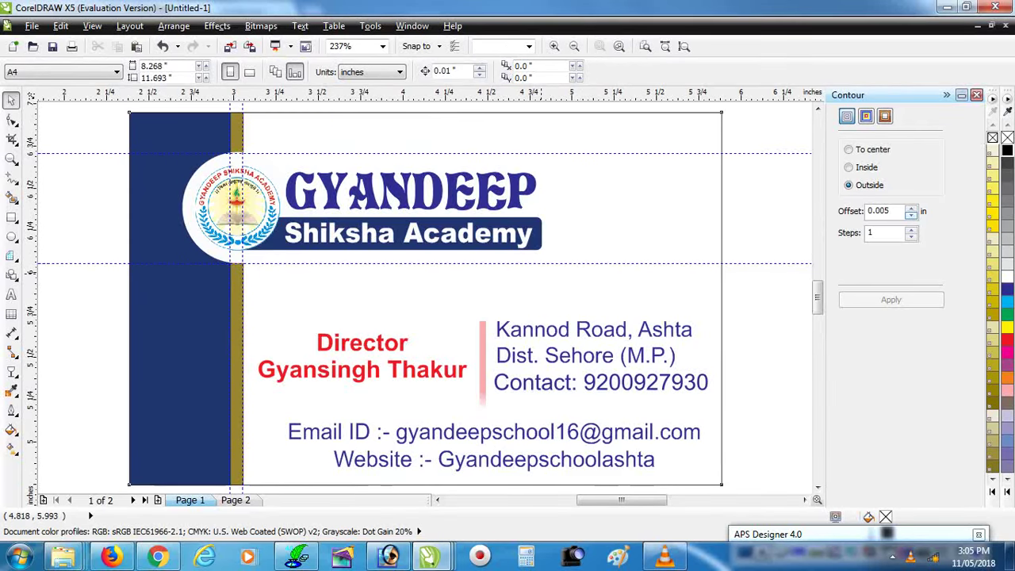
- Preview the finished Gyandeep card full screen, then go to Page 2's empty card outline
key("F9")
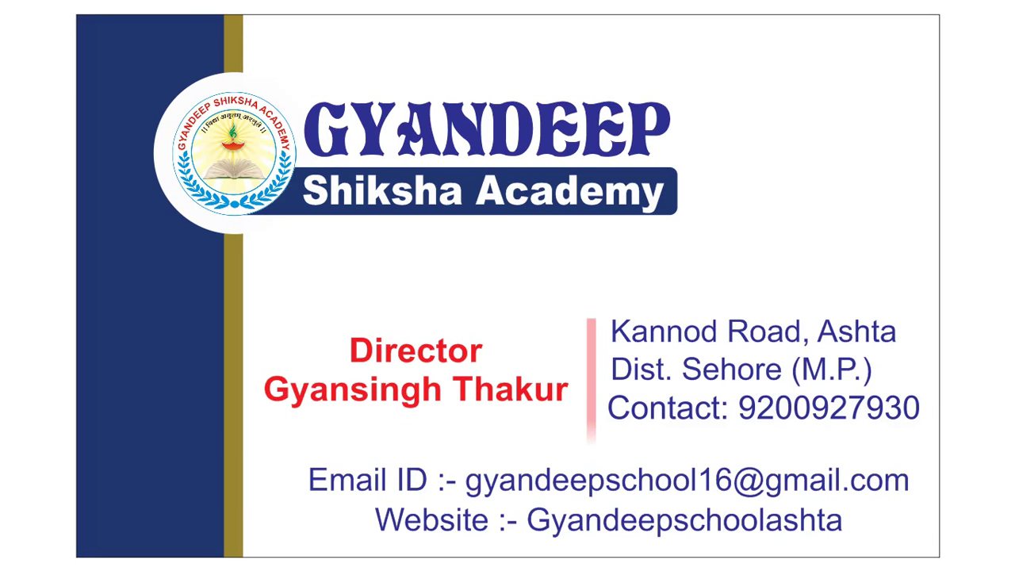
key("Escape")
scroll(447, 270, "down", 5)
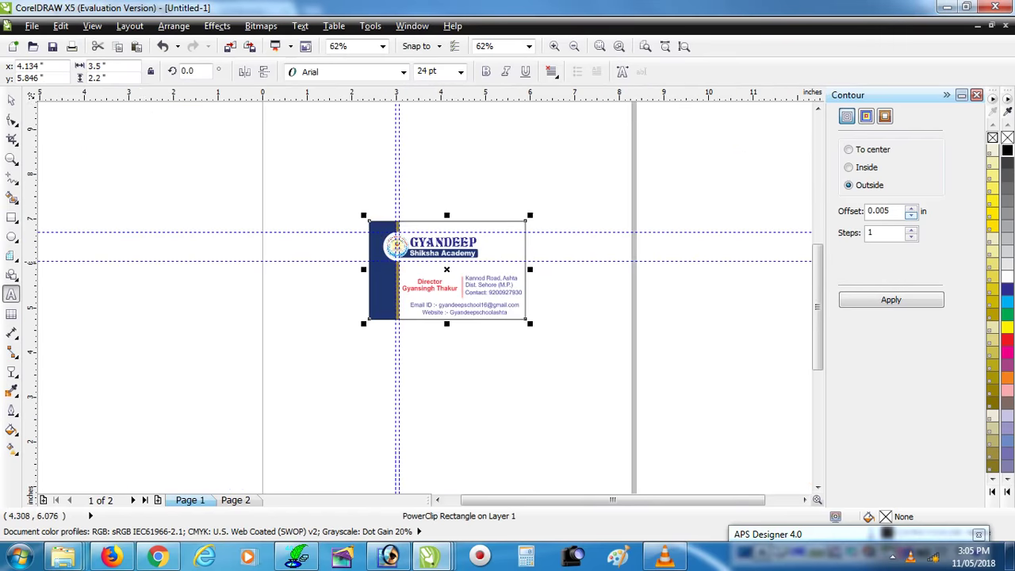
key("Page_Down")
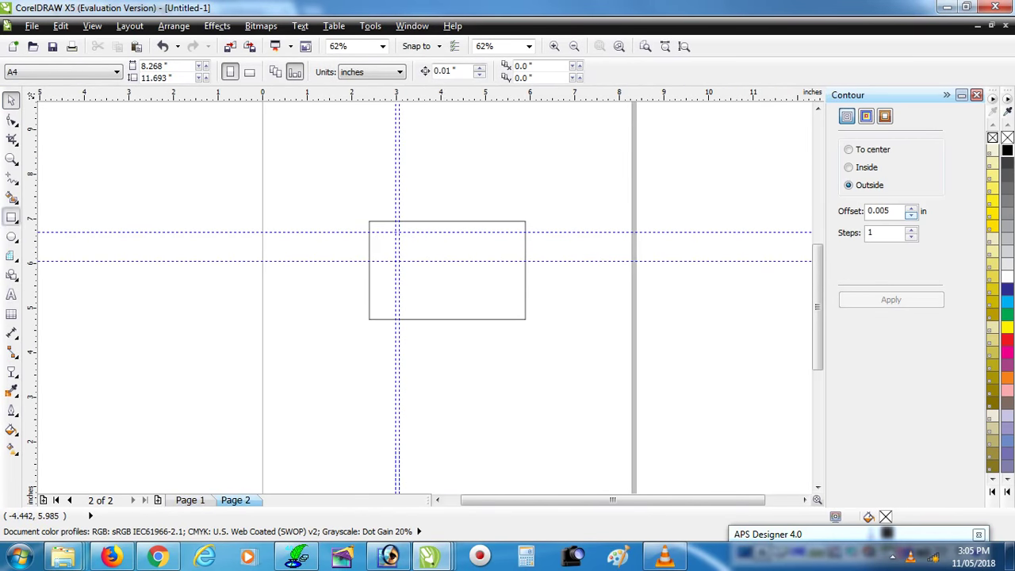
- Draw a tall rectangle over the card's left edge
key("F6")
scroll(451, 310, "up", 3)
scroll(451, 309, "down", 1)
left_click_drag(270, 123, 339, 337)
- PowerClip the rectangle inside the card frame and set its outline to None
key("space")
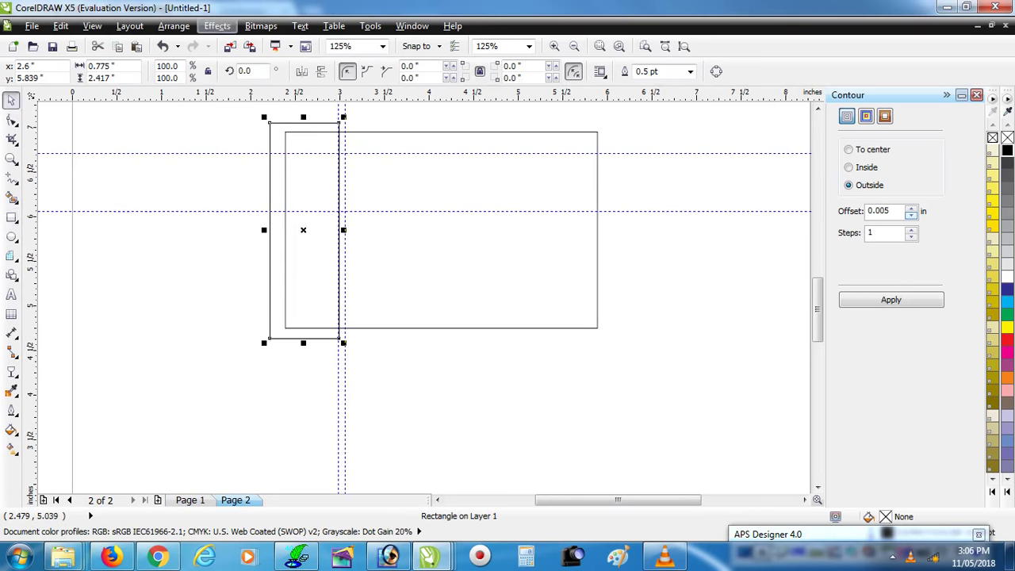
left_click(216, 25)
mouse_move(381, 236)
left_click(395, 235)
left_click(317, 170)
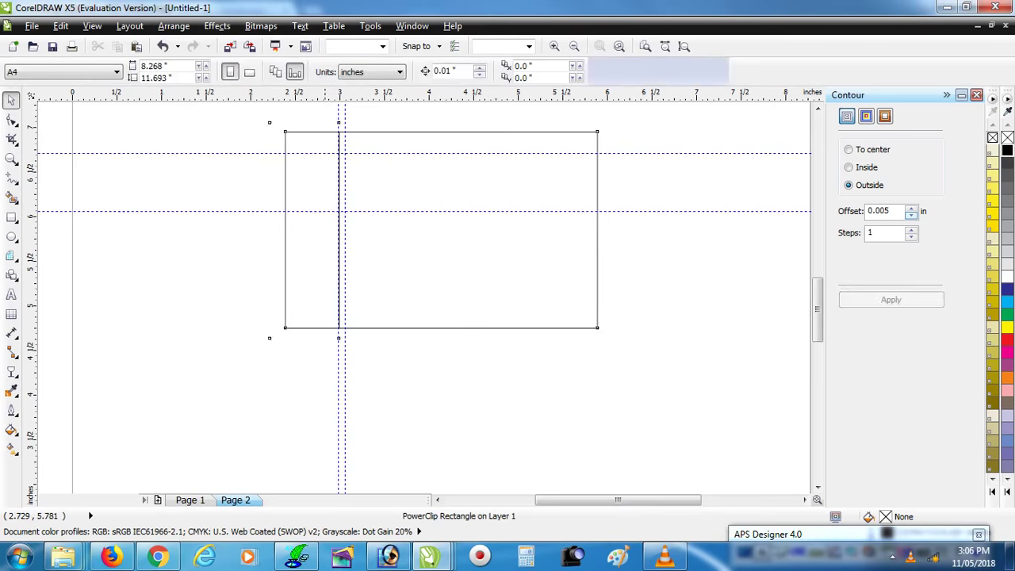
left_click(317, 170, "ctrl")
scroll(317, 171, "up", 1)
scroll(317, 170, "up", 1)
right_click(992, 138)
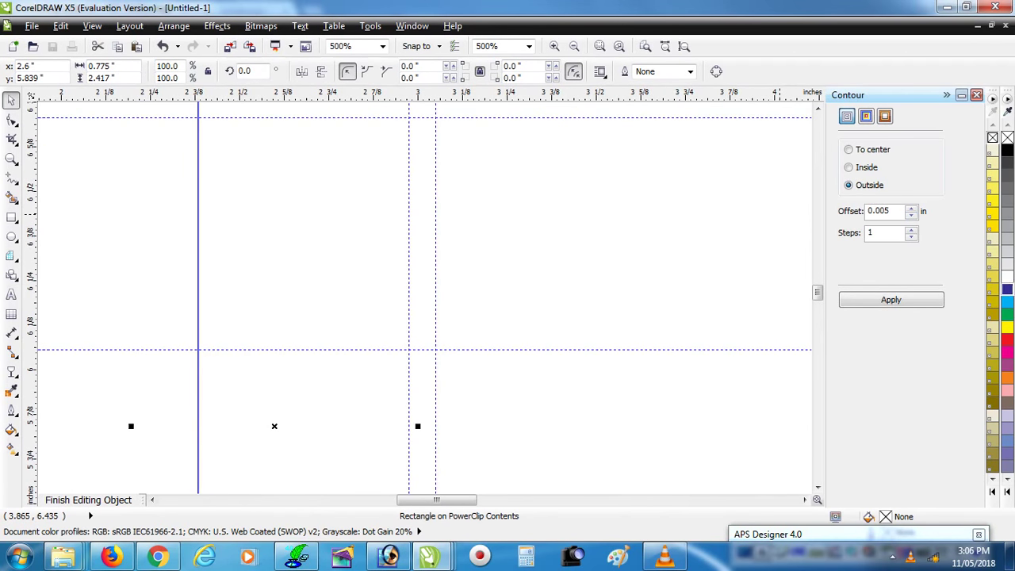
- Fill the left band with navy C100 M94 Y7 K44 and nudge it slightly left
left_click(1007, 290)
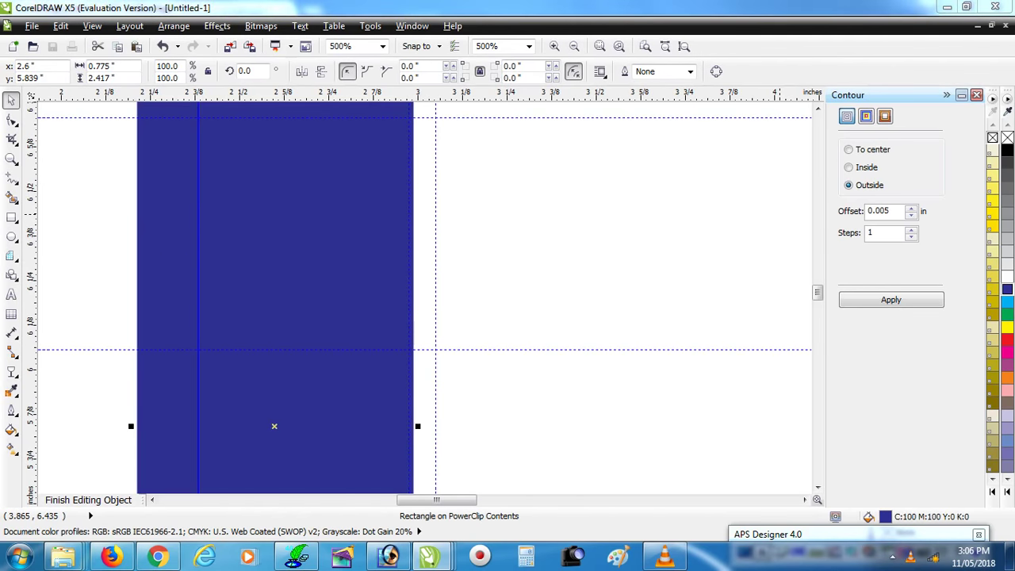
key("shift+F11")
key("ctrl+Tab")
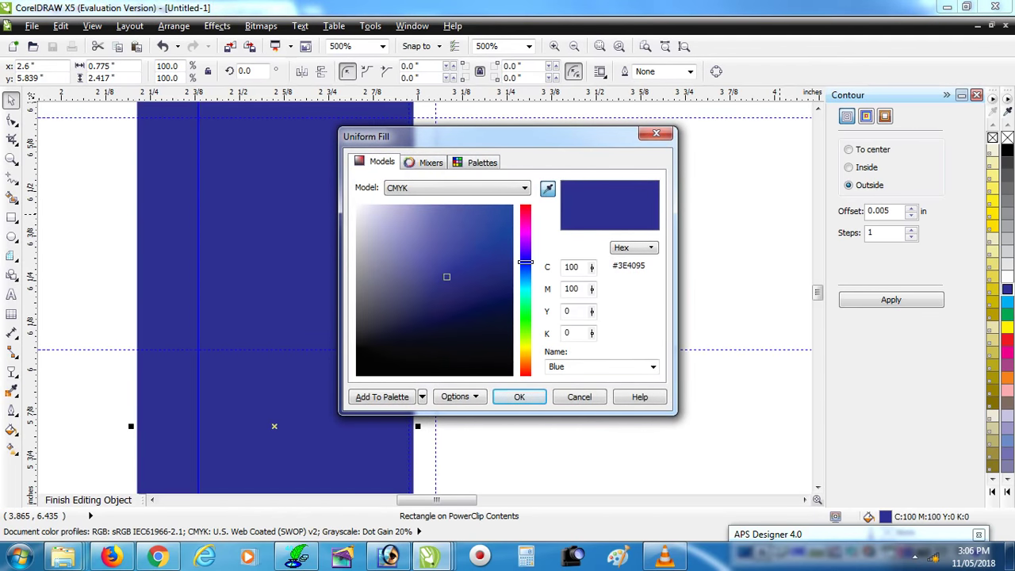
mouse_move(446, 276)
left_mouse_down()
mouse_move(503, 275)
mouse_move(511, 289)
left_mouse_up()
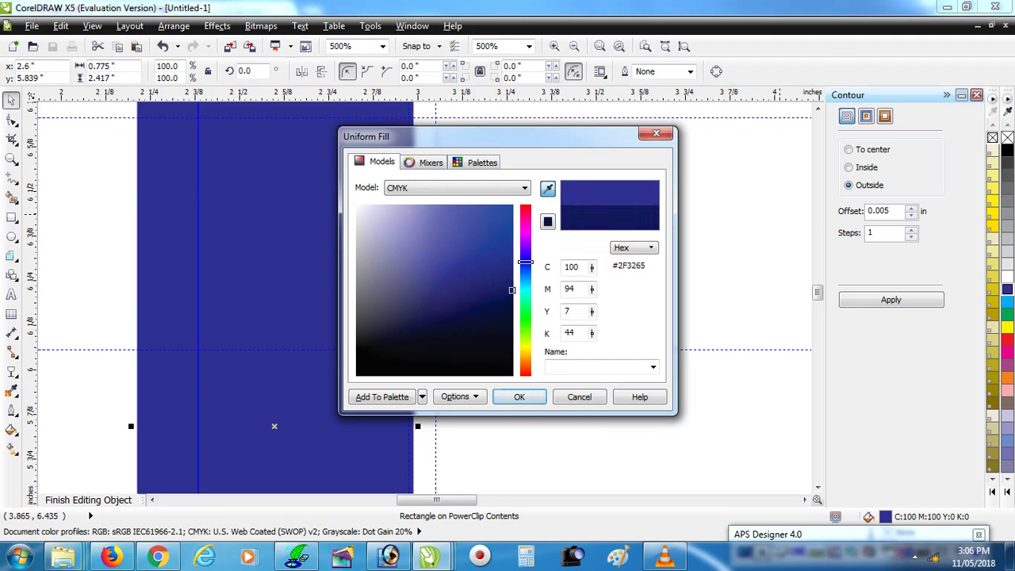
key("Return")
mouse_move(374, 297)
left_mouse_down()
mouse_move(360, 288)
mouse_move(399, 297)
left_mouse_up()
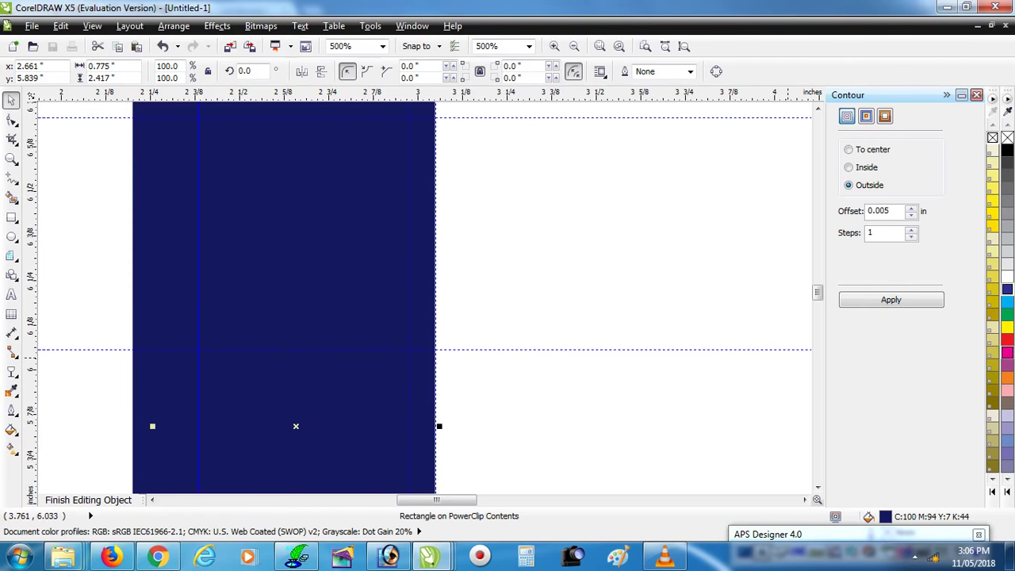
- Fill the narrow strip beside the band with PANTONE 1-3-6 C gold
left_click(992, 366)
left_click(993, 392)
left_click(992, 382)
scroll(425, 298, "down", 2)
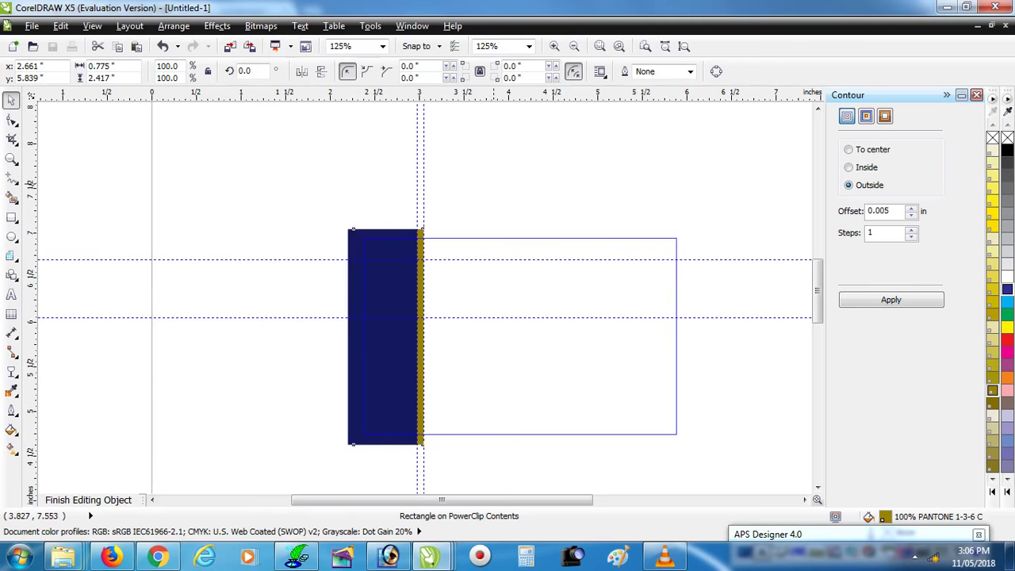
key("Escape")
key("F7")
- Draw a white, outline-free circle centred on the gold stripe's edge
scroll(459, 324, "up", 1)
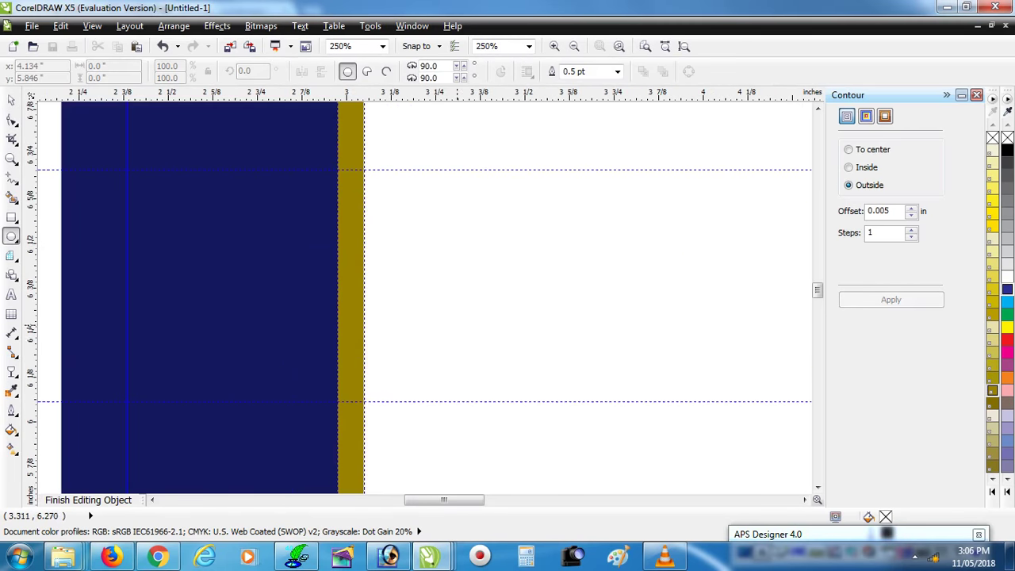
left_click_drag(421, 399, 296, 194)
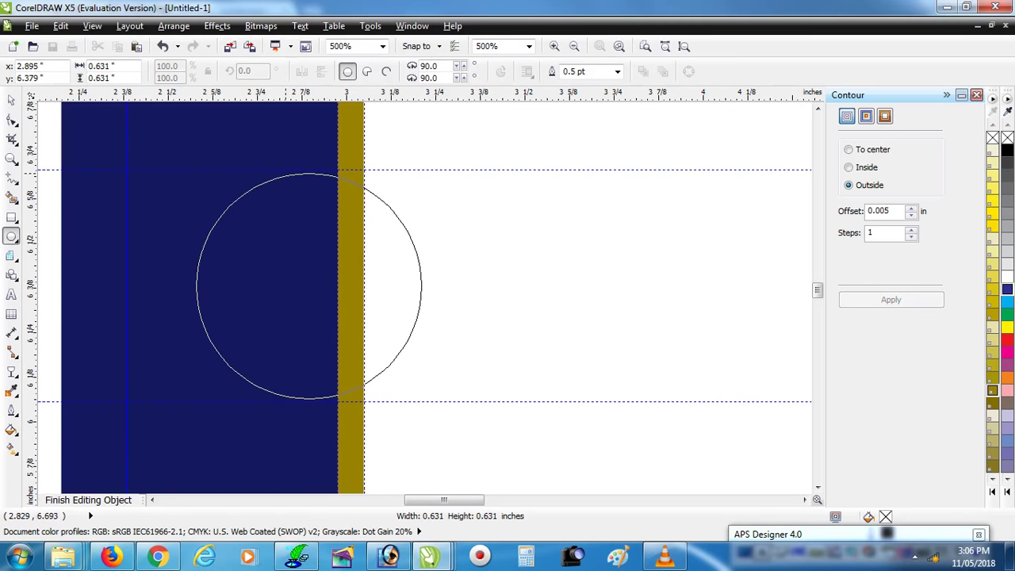
left_click_drag(214, 191, 188, 166)
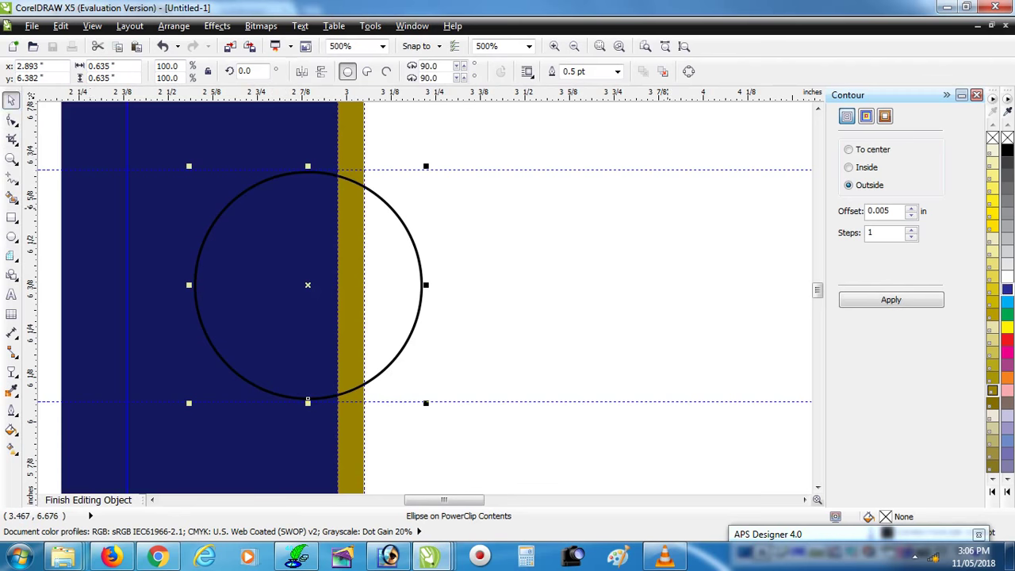
left_click(1007, 276)
right_click(1007, 137)
left_click_drag(324, 285, 368, 285)
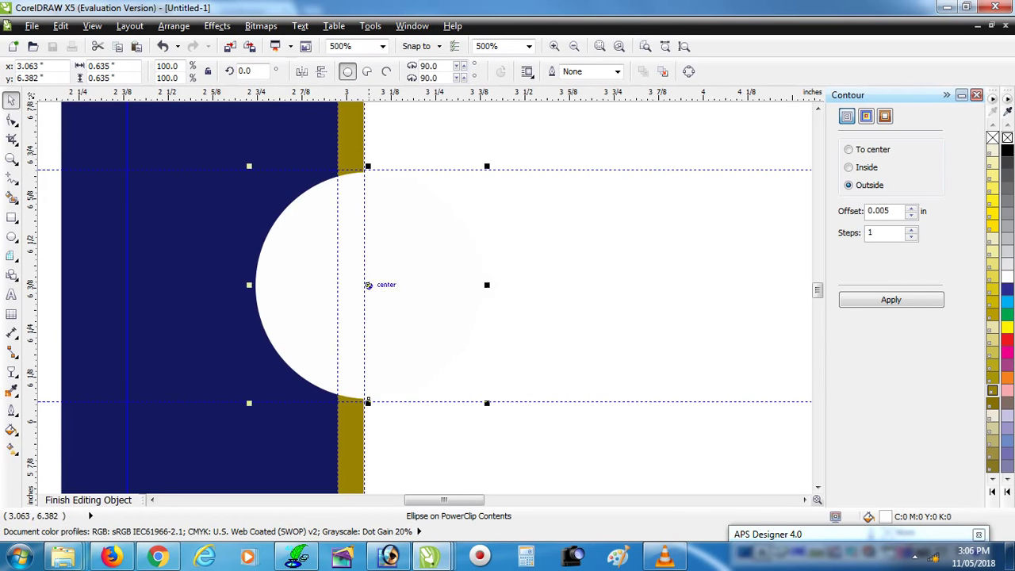
key("Escape")
- Give the circle a black outline, finish PowerClip editing and fit the card in view
left_click(12, 216)
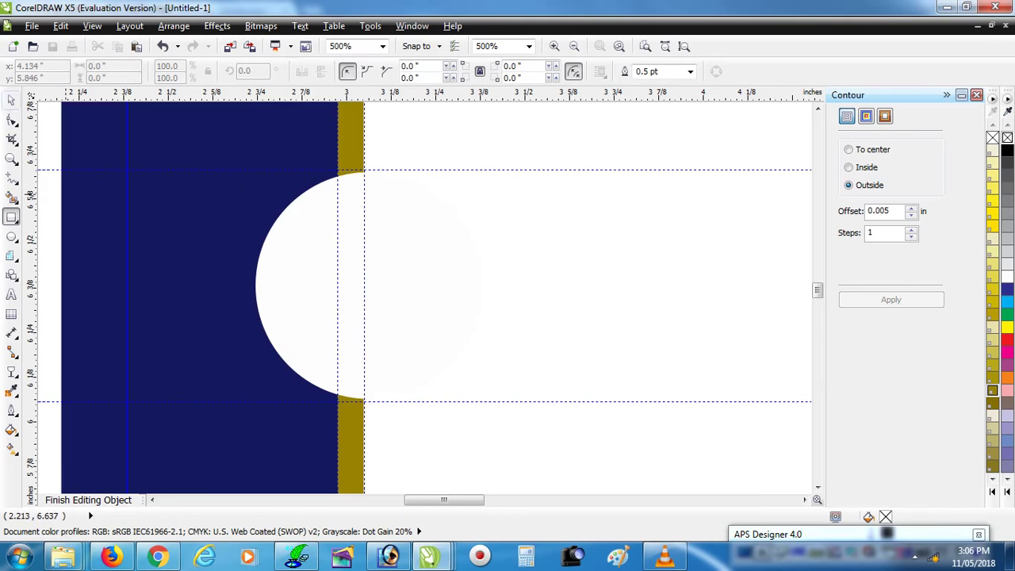
left_click(11, 99)
left_click(368, 401)
right_click(1007, 151)
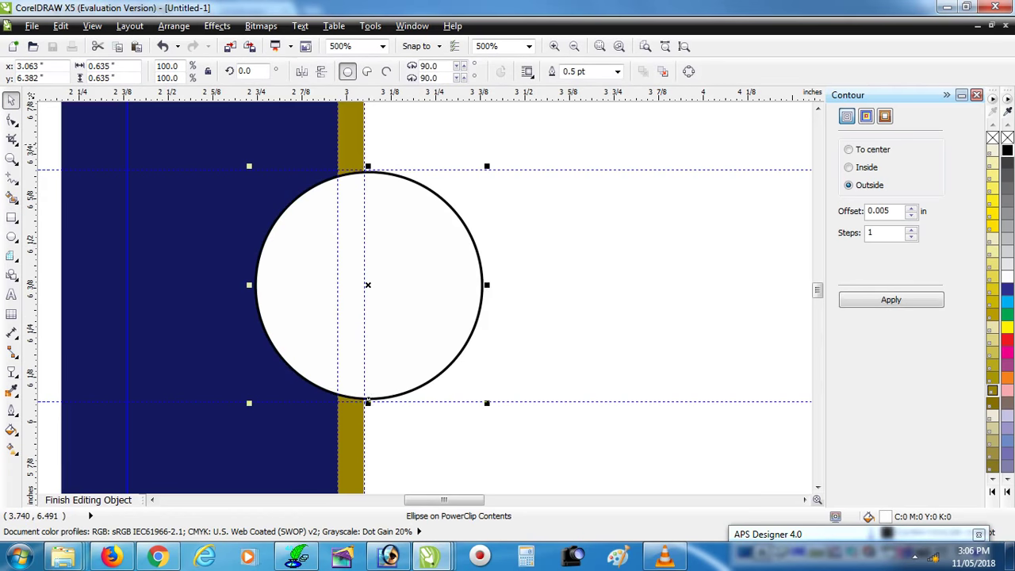
left_click(88, 499)
key("shift+F2")
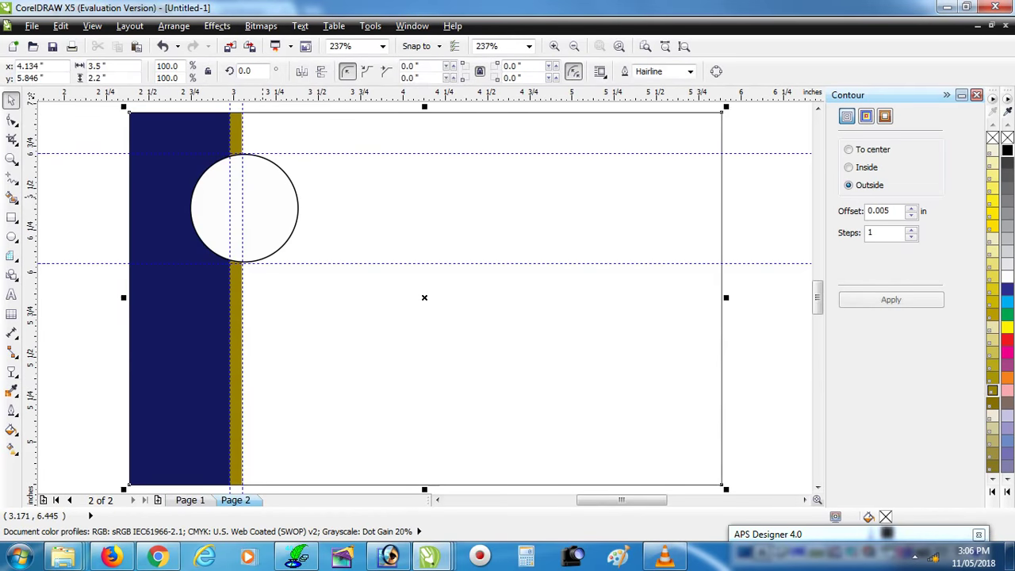
- Reopen the PowerClip contents and remove the circle's outline again
left_click(262, 198, "ctrl")
left_click(262, 194)
right_click(1008, 137)
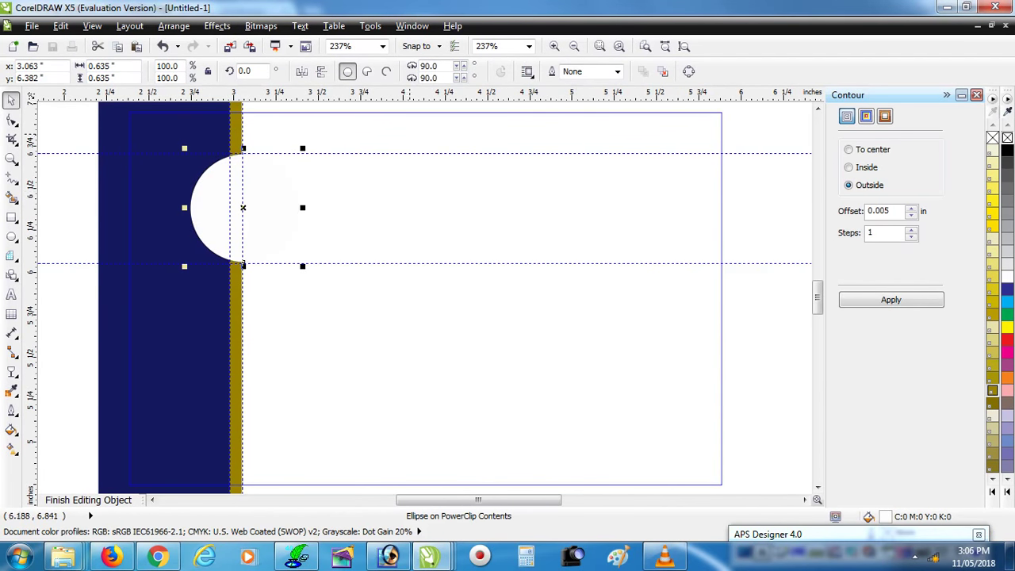
key("Escape")
- Draw a long thin bar right of the circle with 0.04 in rounded corners
key("F6")
scroll(281, 249, "up", 2)
left_click_drag(237, 219, 777, 275)
key("F10")
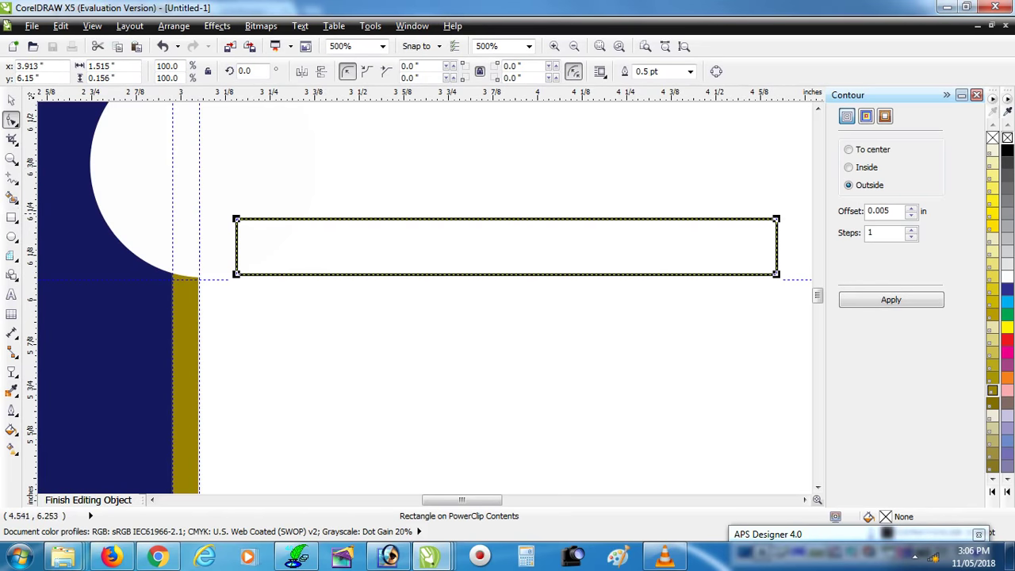
left_click_drag(777, 219, 762, 219)
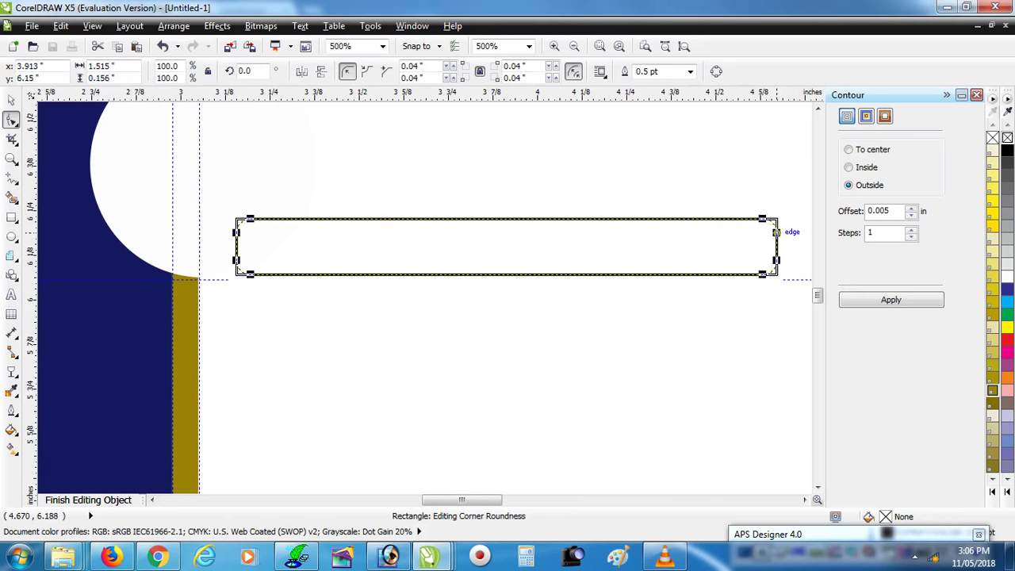
key("space")
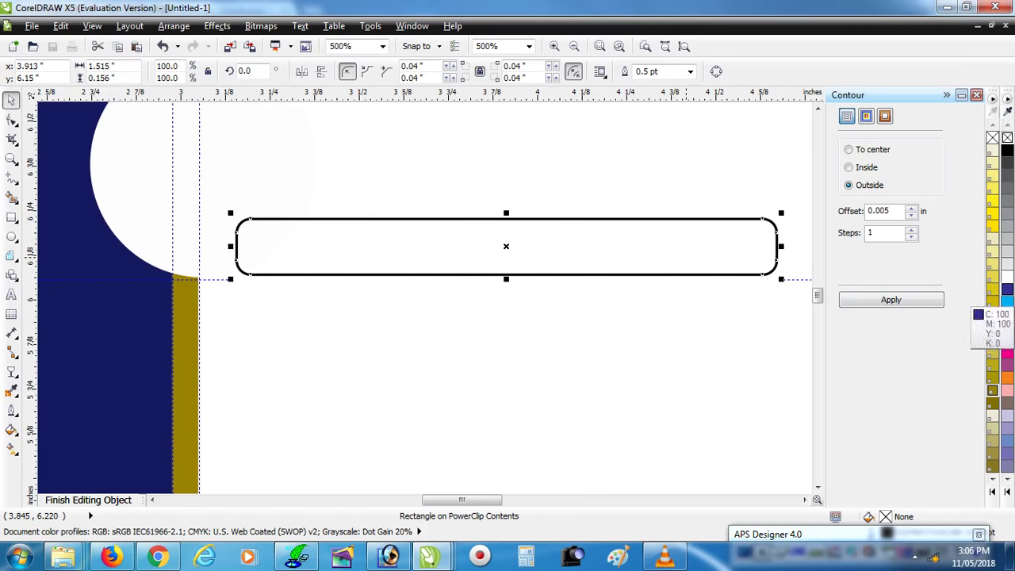
- Fill the bar with navy sampled from the band, remove its outline, and bring the circle in front
left_click(11, 391)
left_click(44, 223)
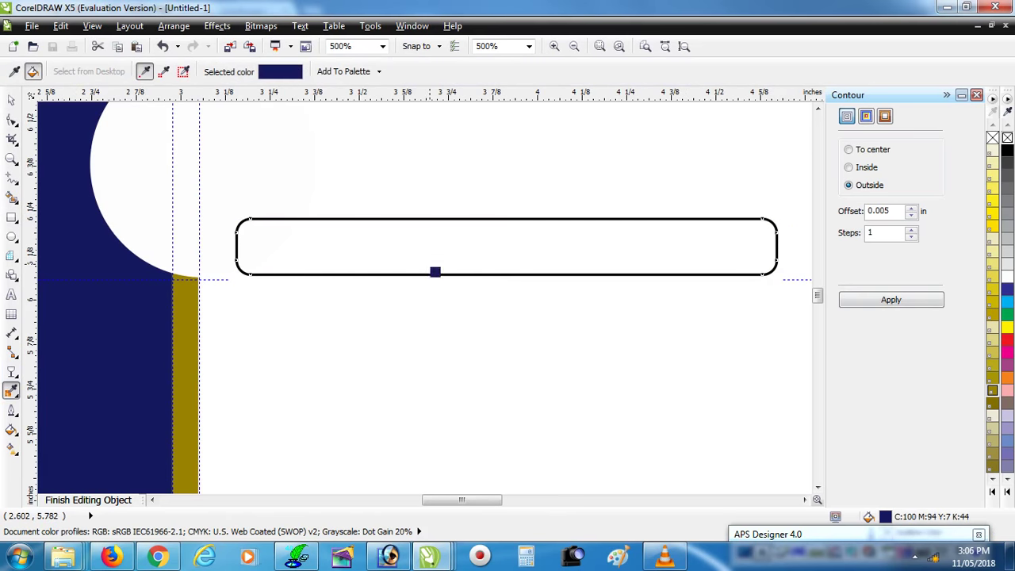
left_click(433, 272)
key("space")
right_click(992, 137)
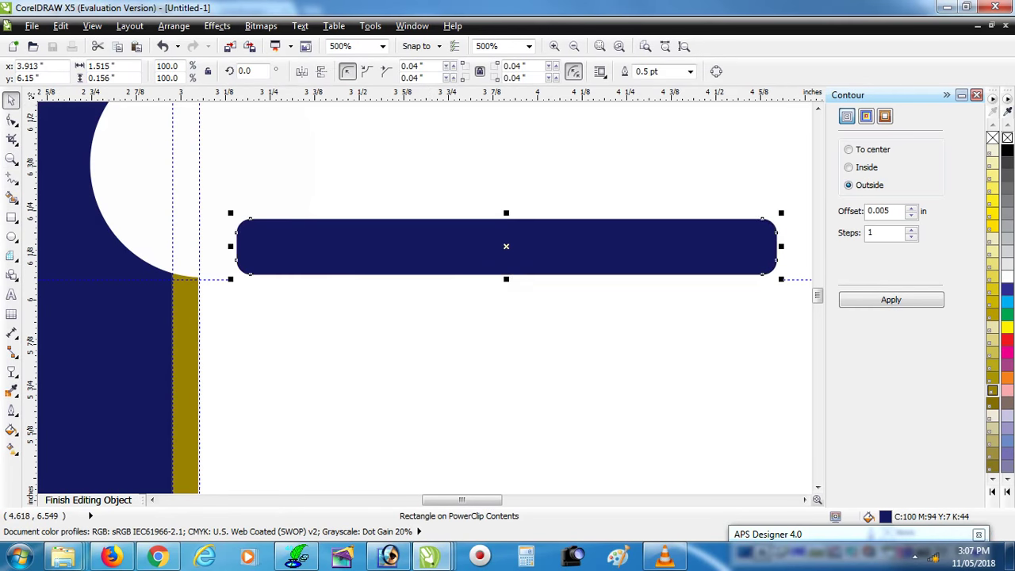
left_click(201, 163)
key("shift+Page_Up")
- Stretch the navy bar's left edge slightly and finish PowerClip editing
scroll(415, 246, "down", 2)
left_click(414, 247)
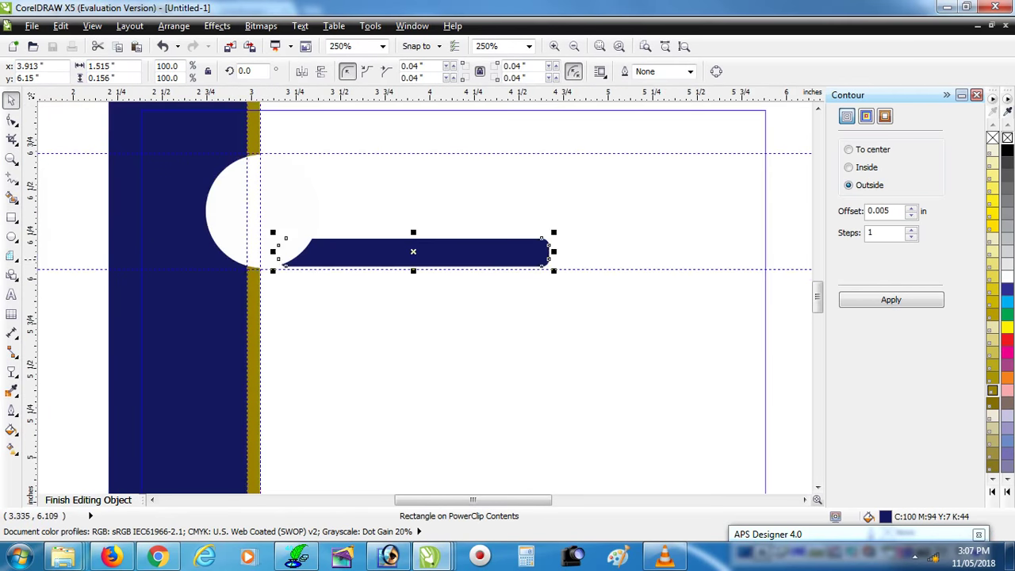
scroll(540, 250, "up", 2)
left_click_drag(270, 252, 268, 252)
scroll(268, 253, "down", 1)
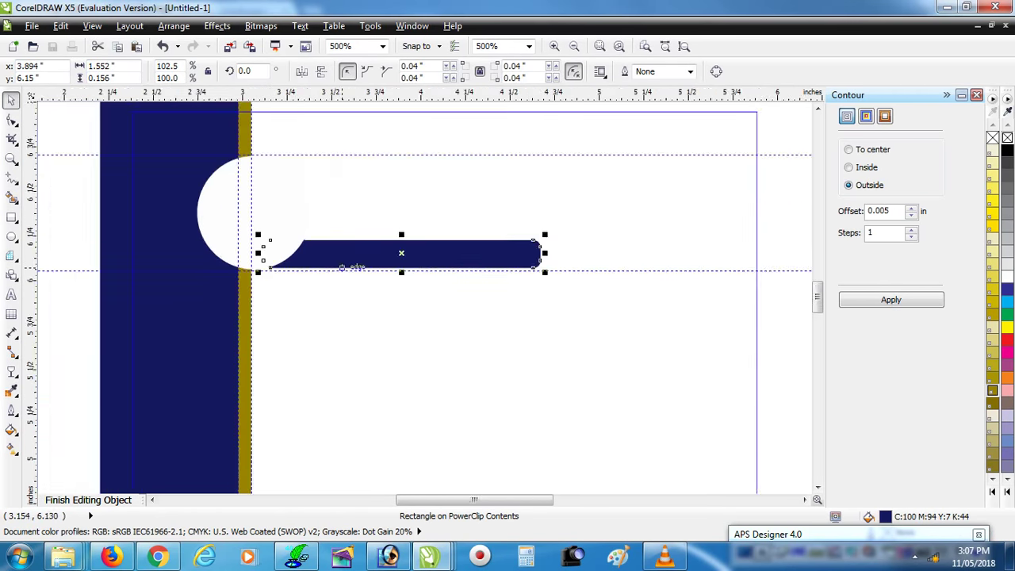
left_click(544, 251, "ctrl")
scroll(544, 251, "down", 3)
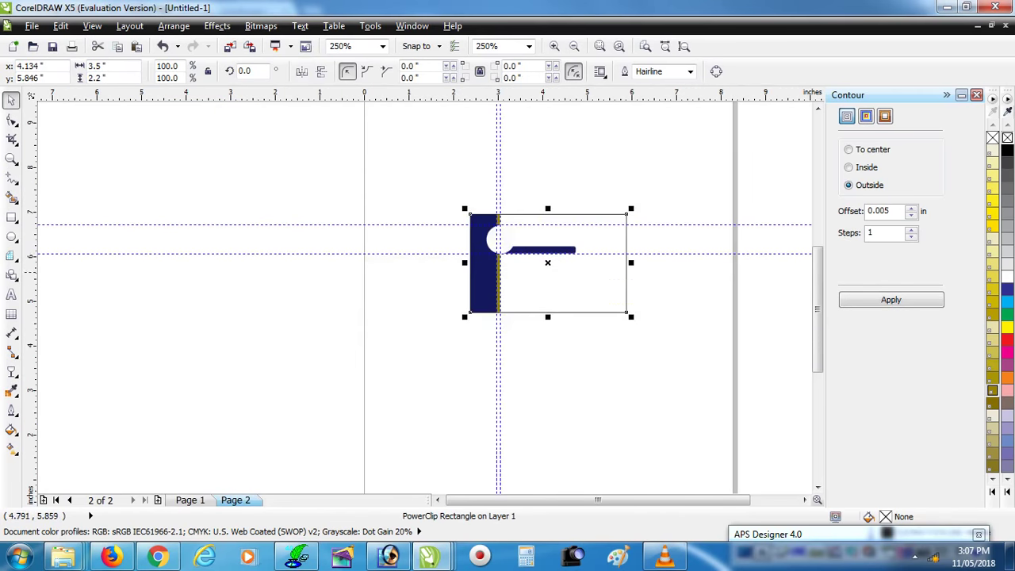
- Draw a 0.05 × 0.742 in vertical bar below the navy bar, pink with no outline
scroll(603, 262, "up", 2)
left_click(669, 269)
key("F6")
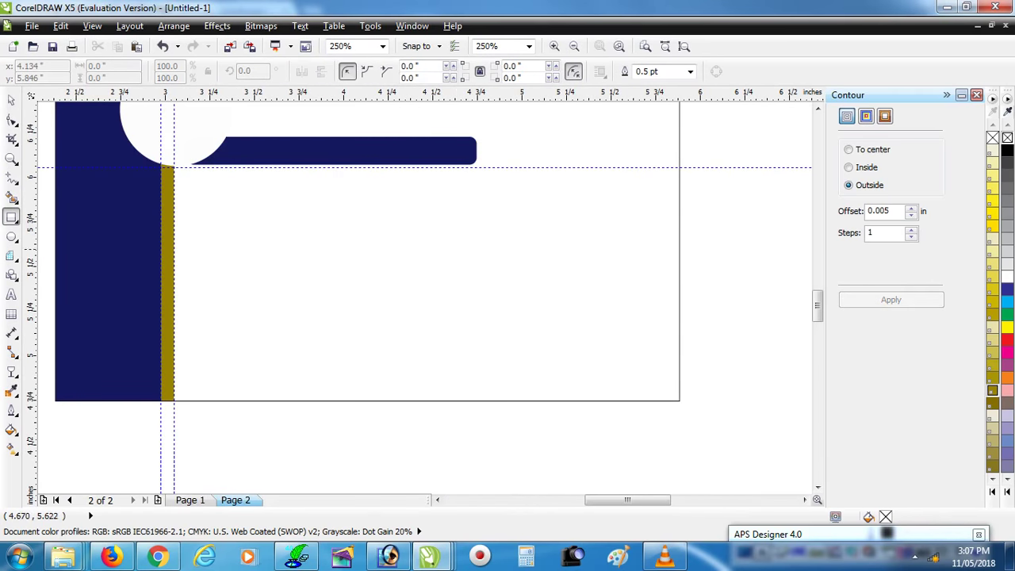
left_click_drag(457, 223, 466, 359)
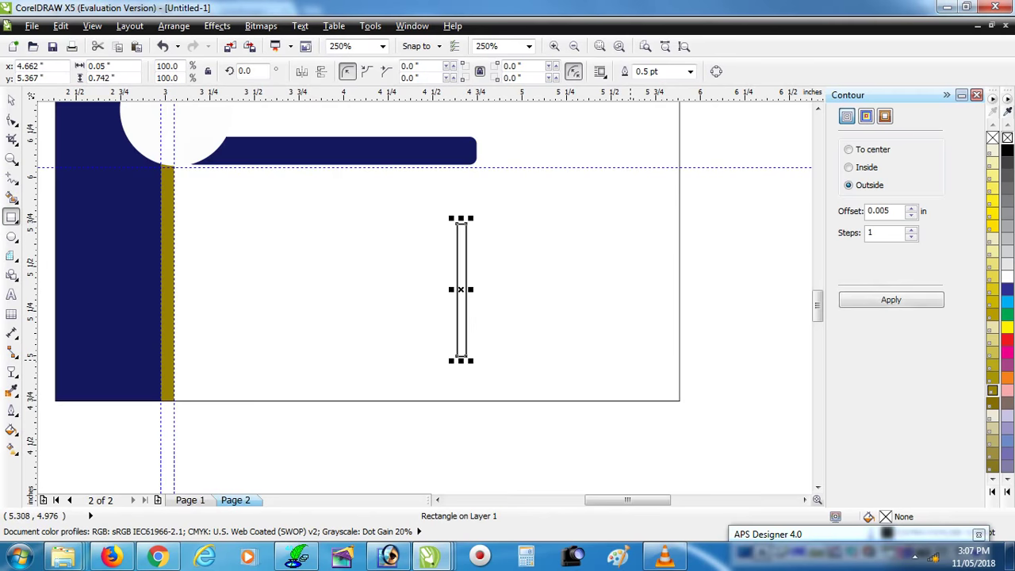
left_click(1007, 373)
left_click(1008, 389)
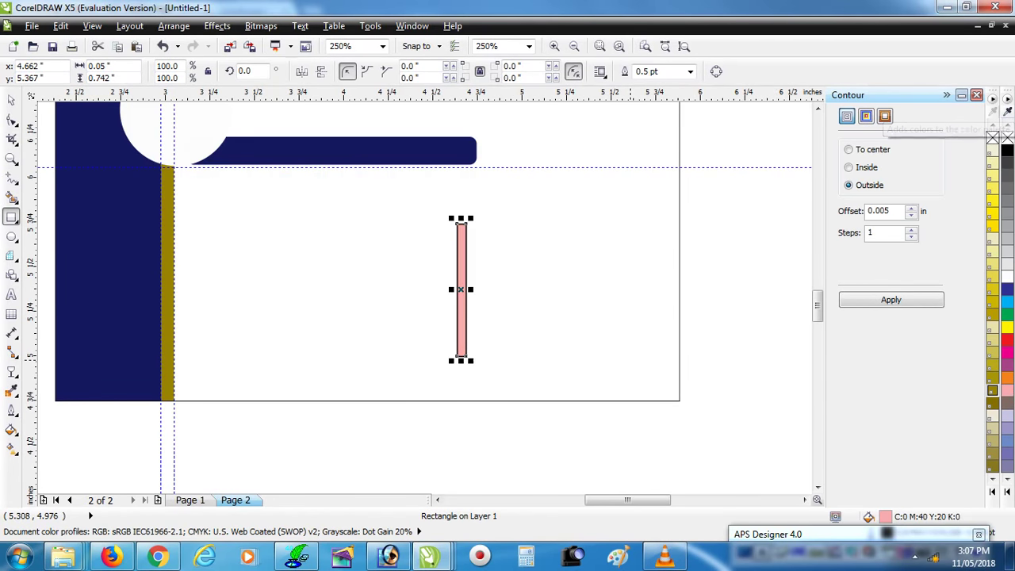
right_click(992, 138)
- Give the thin bar a linear fountain fill fading from pink to white downward
key("g")
scroll(465, 309, "up", 1)
left_click_drag(454, 247, 453, 362)
key("space")
scroll(454, 363, "down", 4)
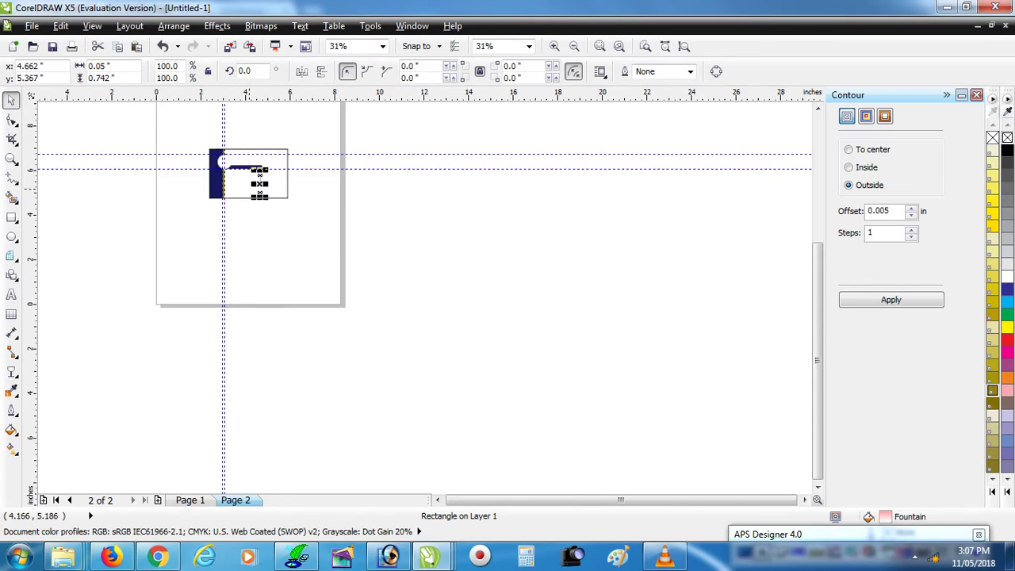
scroll(262, 194, "up", 2)
scroll(262, 194, "up", 1)
key("Escape")
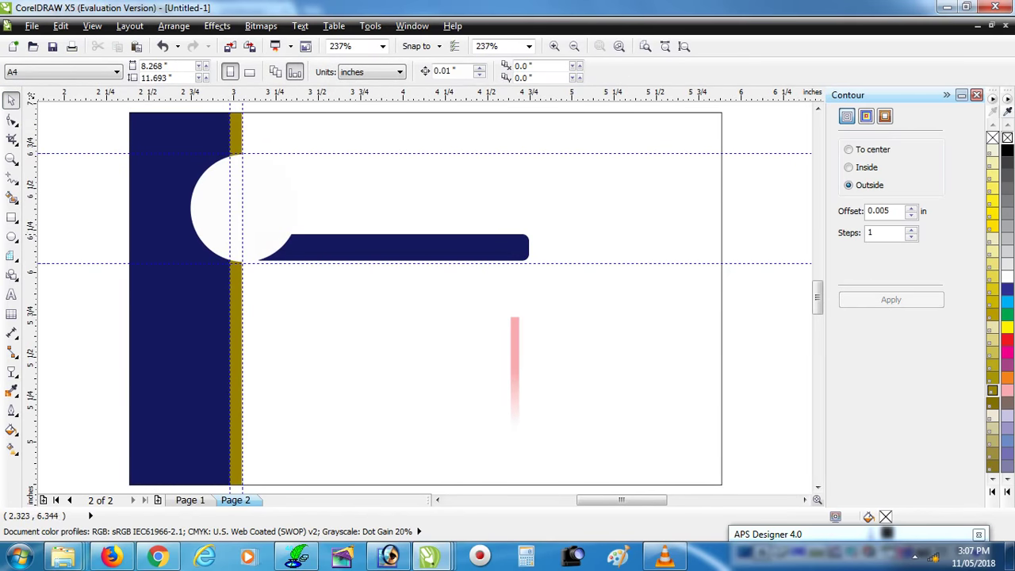
key("F7")
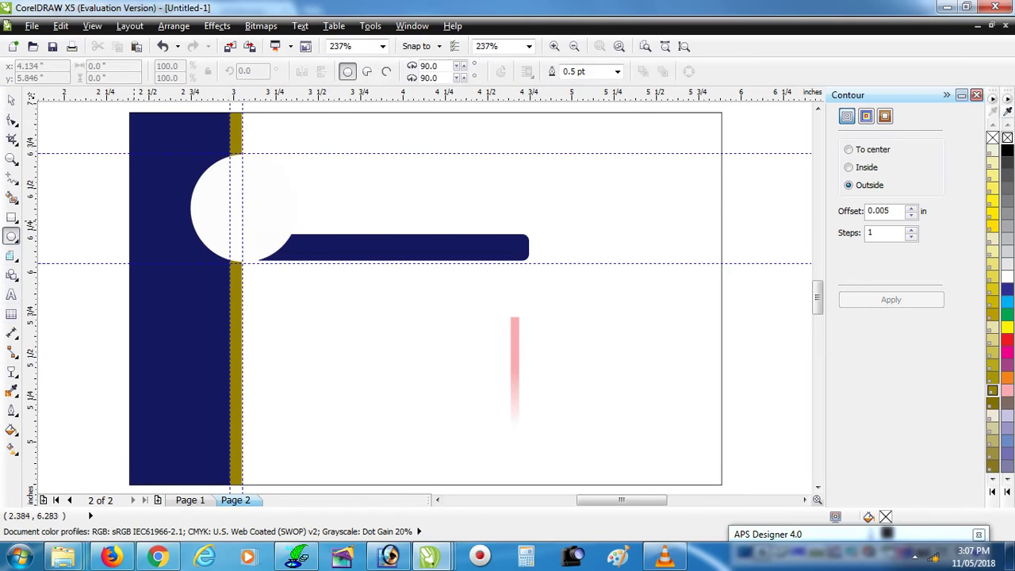
- Draw a 0.448 in black-outlined circle, scaled to about 135%, centred in the white disc
scroll(234, 217, "up", 2)
left_click_drag(294, 249, 166, 118)
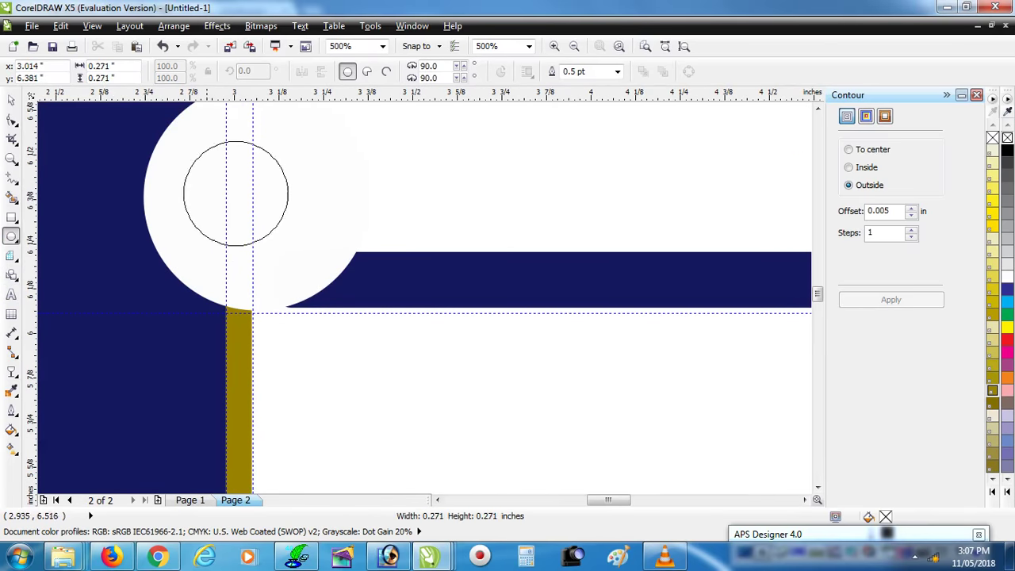
scroll(238, 166, "down", 2)
scroll(234, 284, "up", 2)
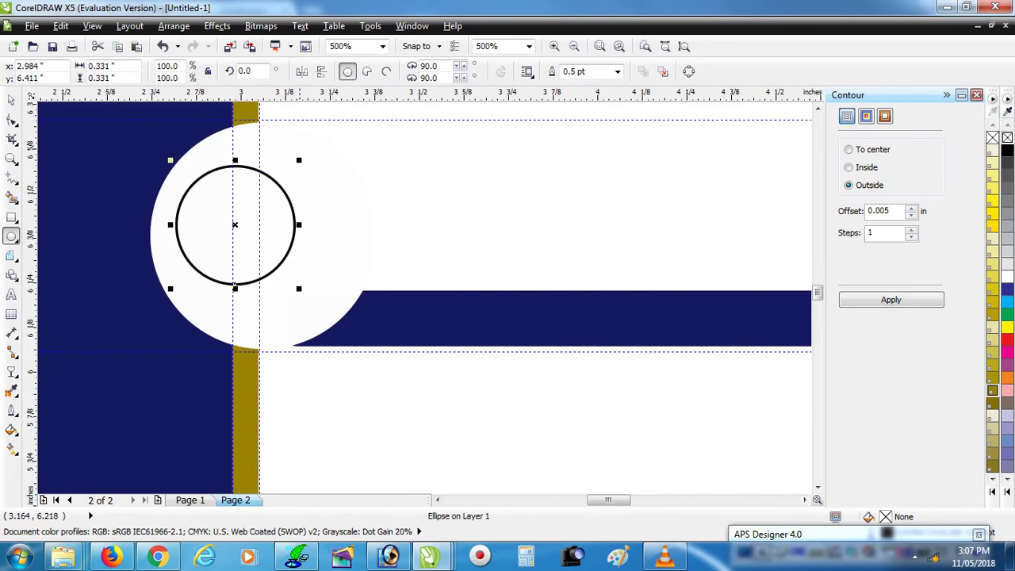
left_click_drag(299, 289, 341, 331)
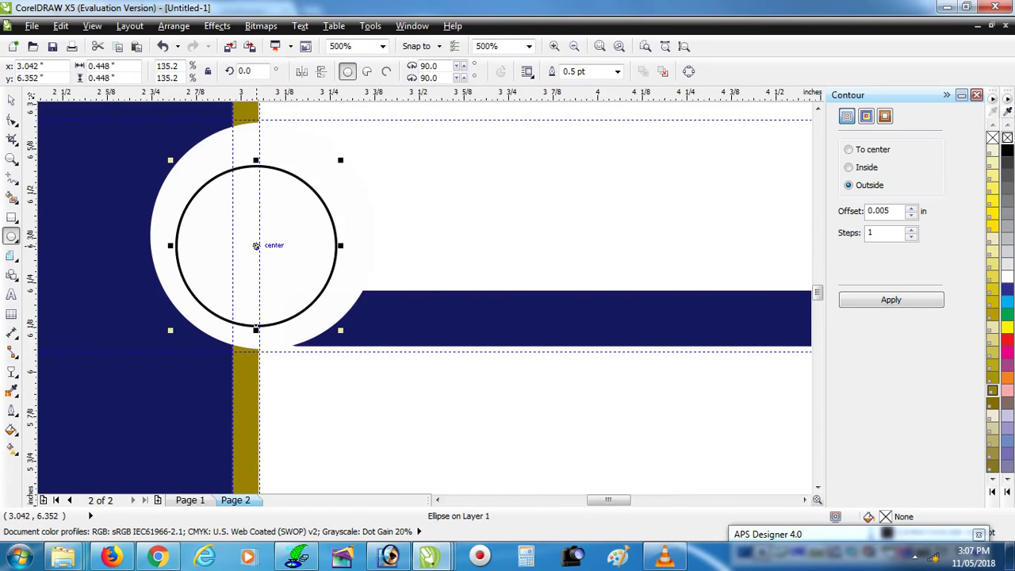
left_click_drag(256, 245, 256, 234)
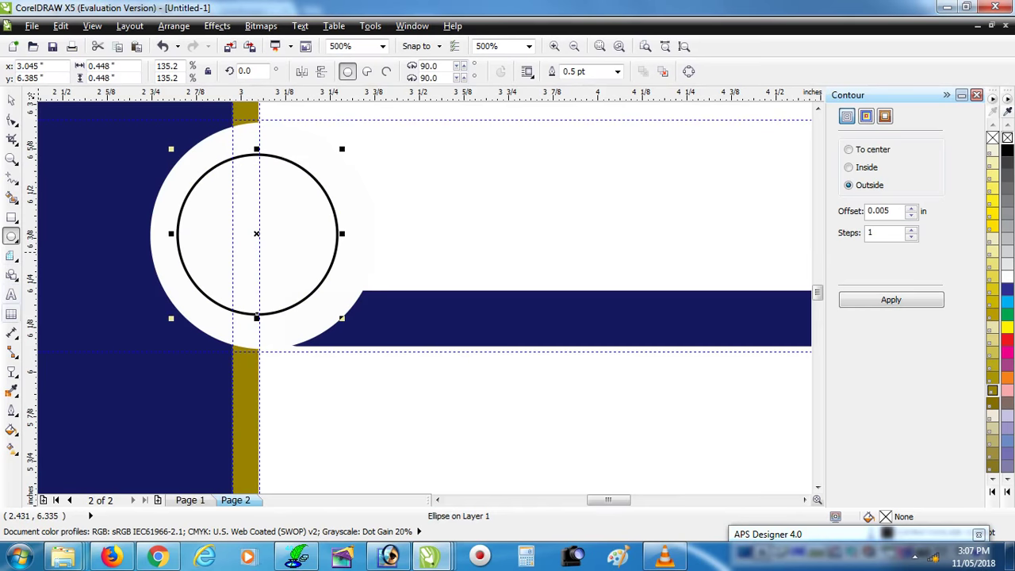
- Add the Arial text "logo" centred inside the circle
key("F8")
left_click(211, 278)
type("logo")
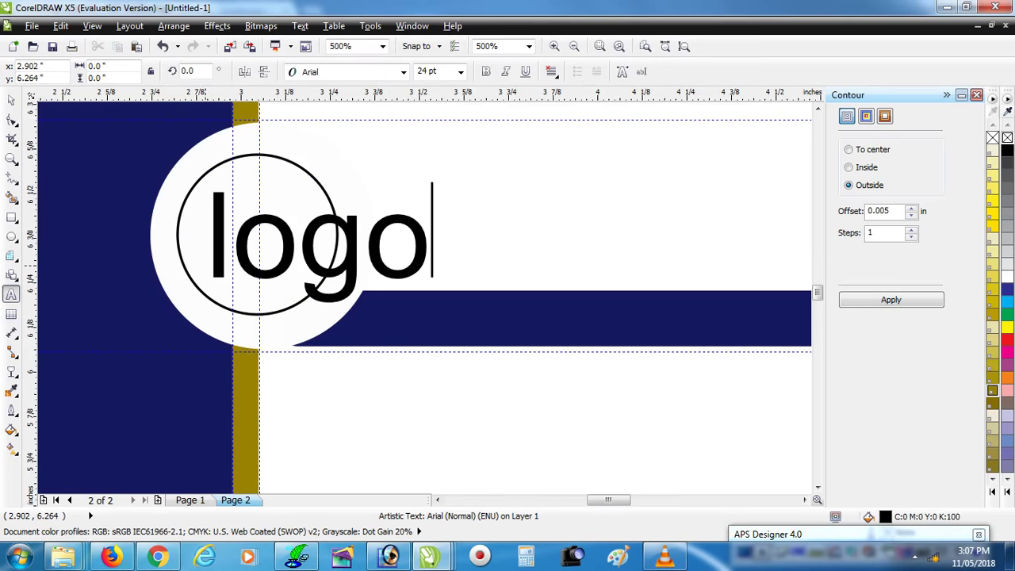
key("ctrl+space")
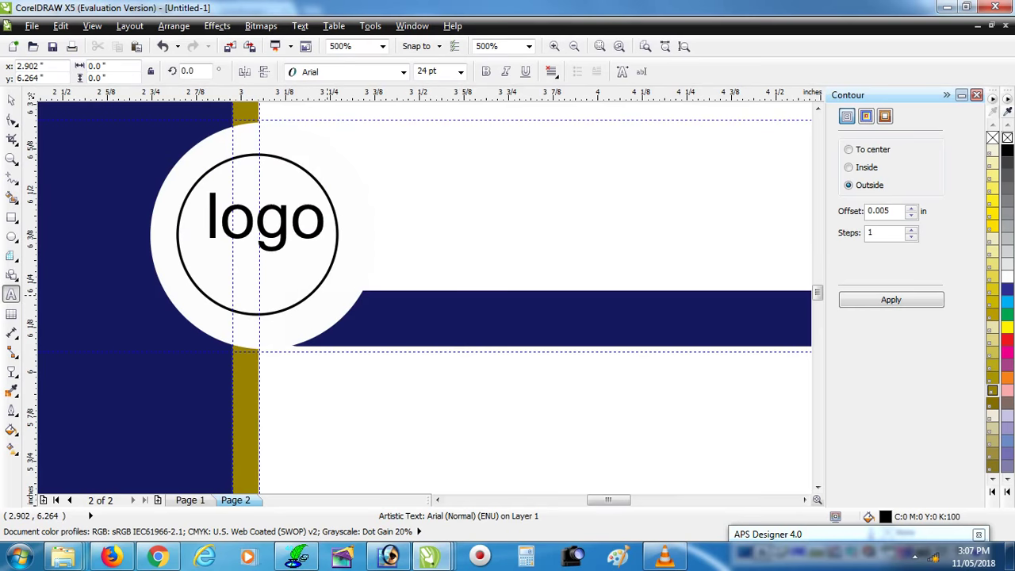
- Duplicate the logo text beside the circle, retype it as "Name" and enlarge it
key("F3")
key("Right")
key("Right")
key("Right")
key("ctrl+v")
key("F8")
type("Name")
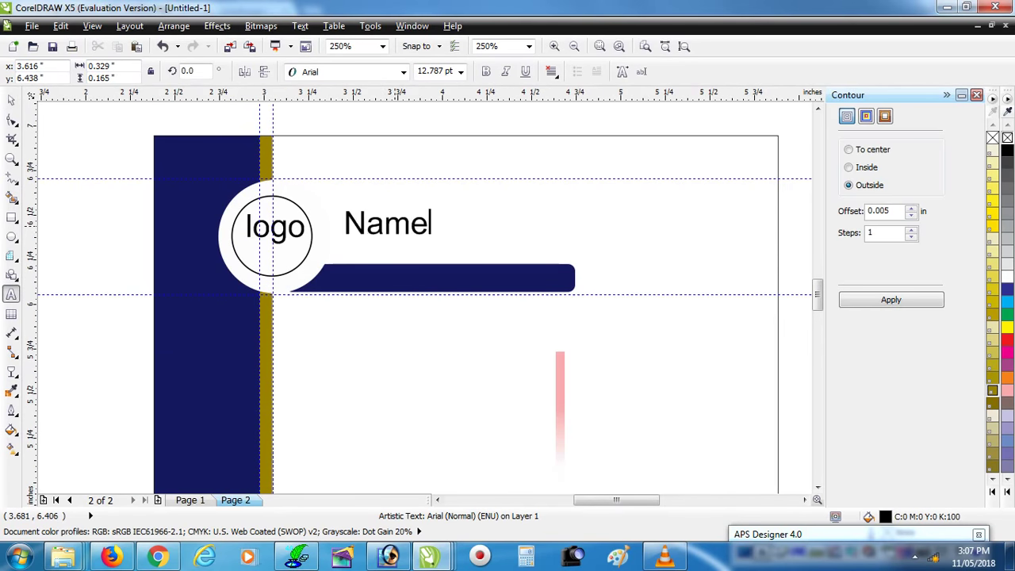
key("ctrl+space")
scroll(428, 234, "up", 1)
key("ctrl+KP_8")
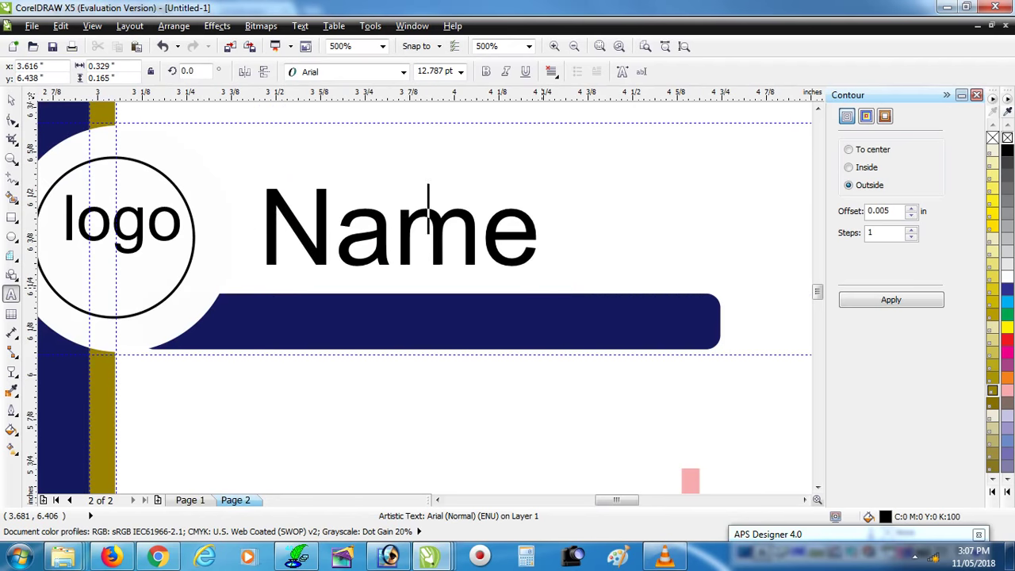
- Copy Name onto the navy bar, shrink it, retype it as "Titile" and fill it white
left_click_drag(323, 238, 339, 362)
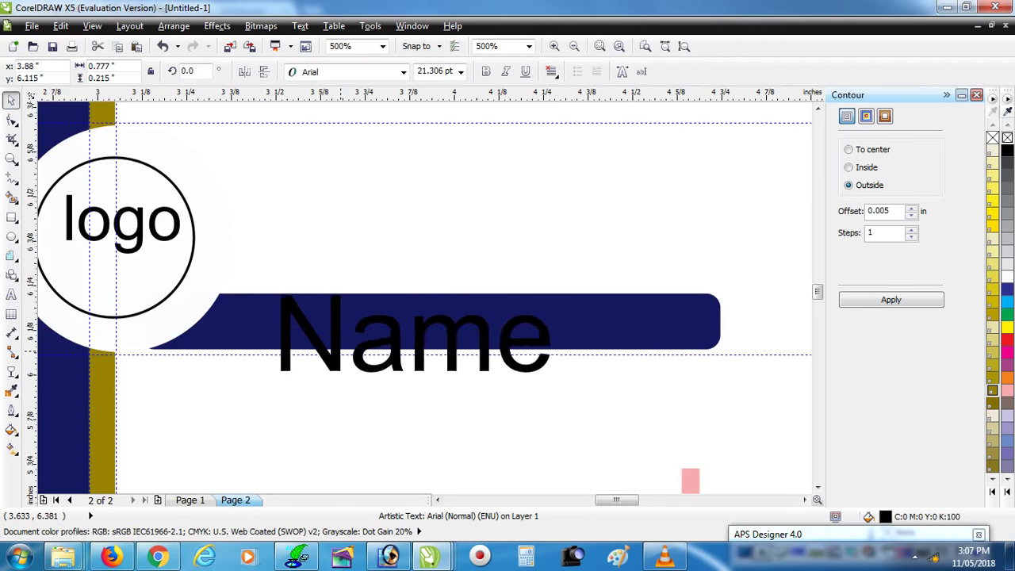
left_click_drag(558, 395, 362, 339)
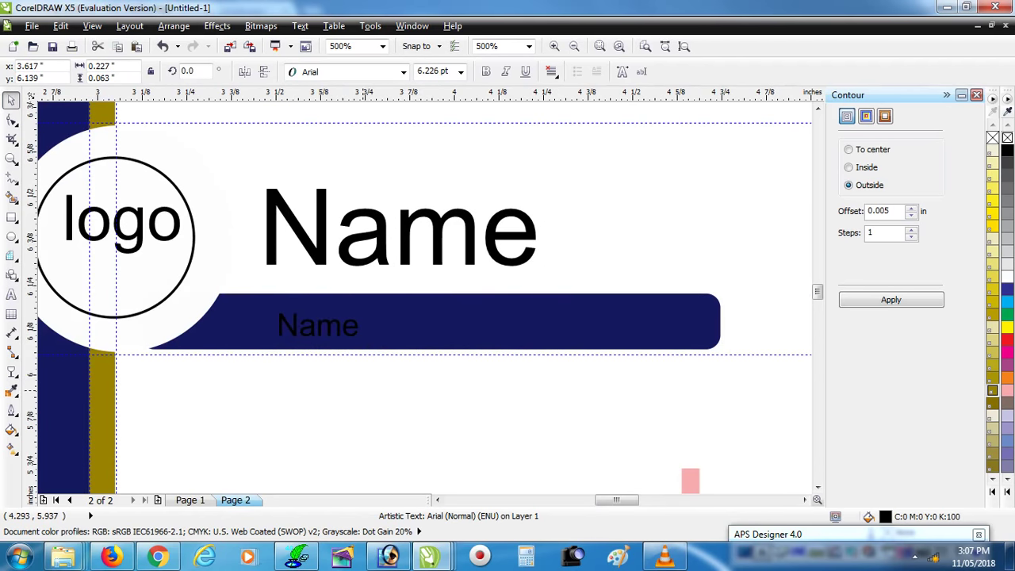
double_click(355, 326)
key("ctrl+a")
type("Ti")
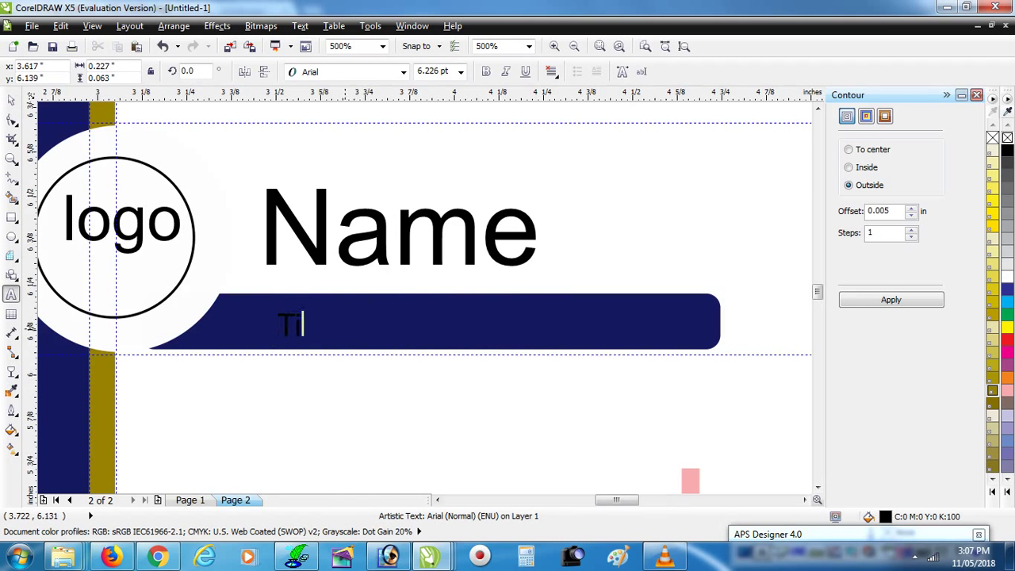
left_click(11, 100)
left_click(1007, 277)
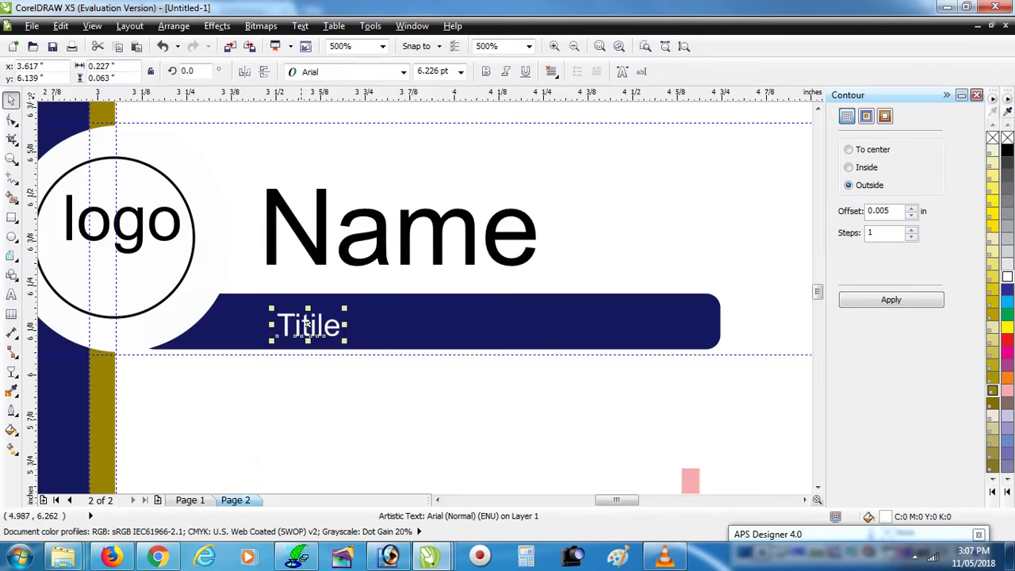
scroll(308, 325, "down", 4)
scroll(295, 284, "up", 4)
scroll(295, 190, "down", 2)
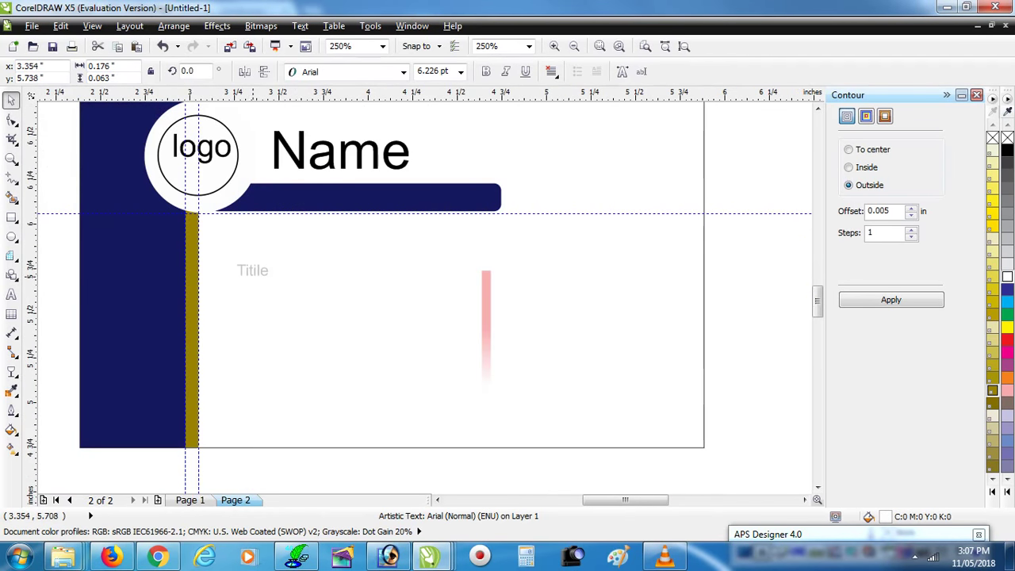
- Turn the text below the bar into black "Director or M.D. Name"
double_click(256, 270)
scroll(254, 270, "up", 2)
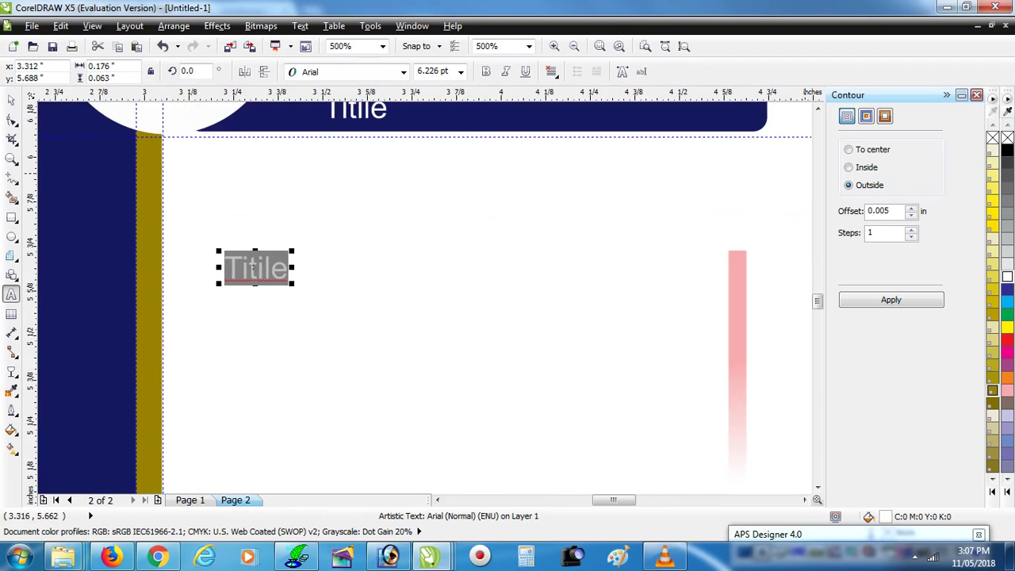
left_click(1008, 151)
type("Directpl")
key("BackSpace")
key("BackSpace")
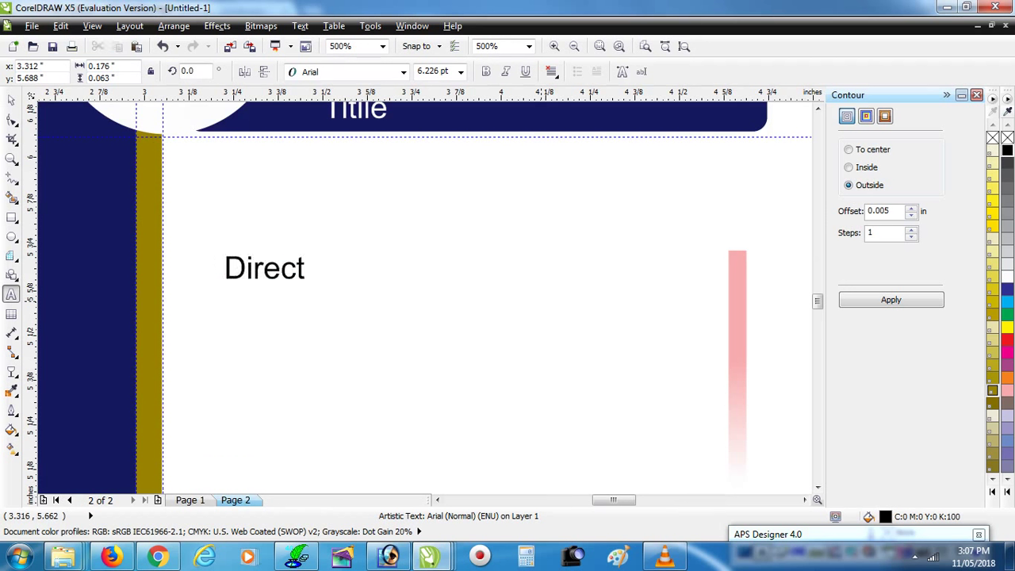
key("BackSpace")
type("or or M.")
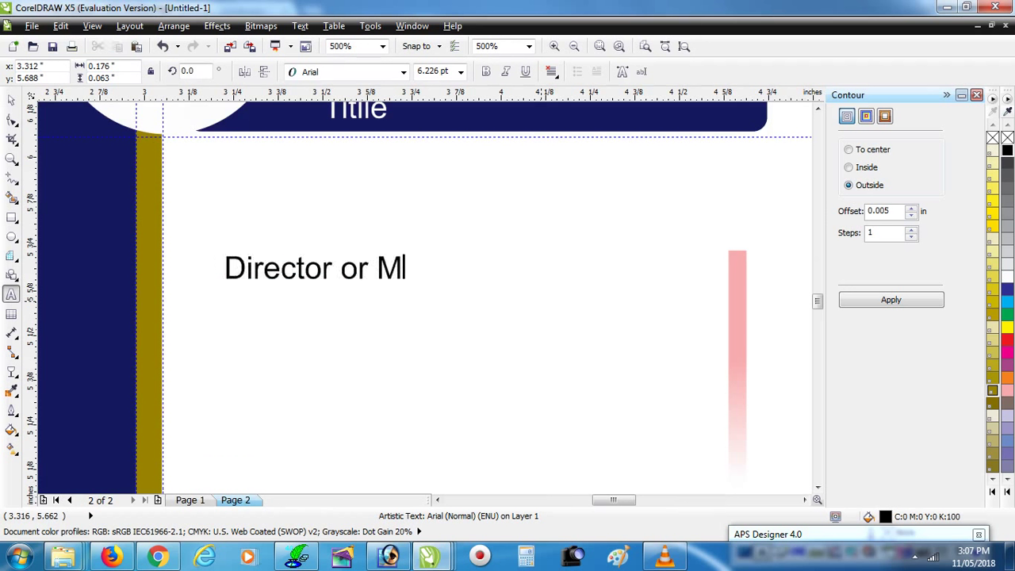
type("D. Name")
scroll(401, 284, "down", 2)
scroll(401, 284, "up", 2)
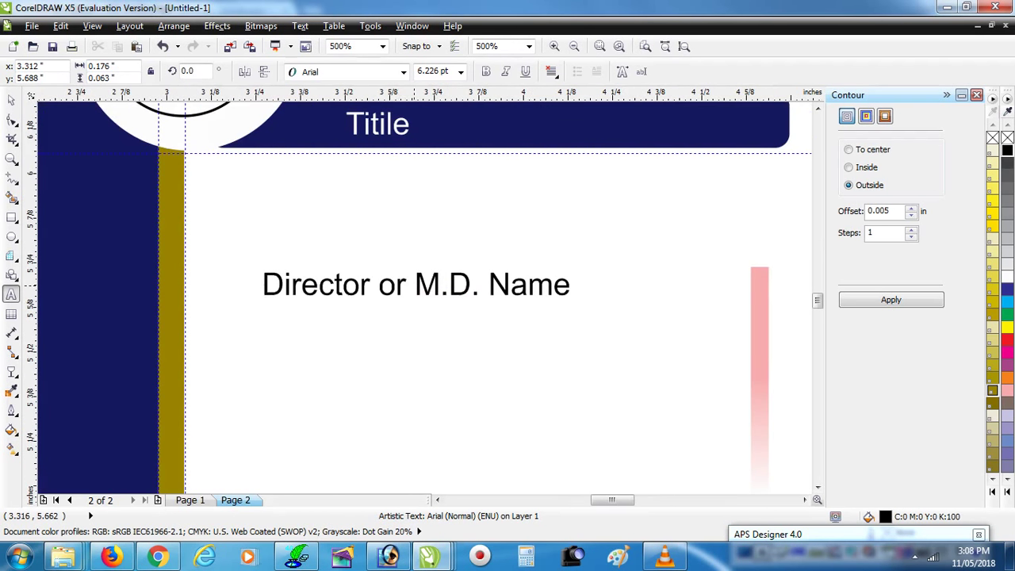
scroll(448, 283, "down", 1)
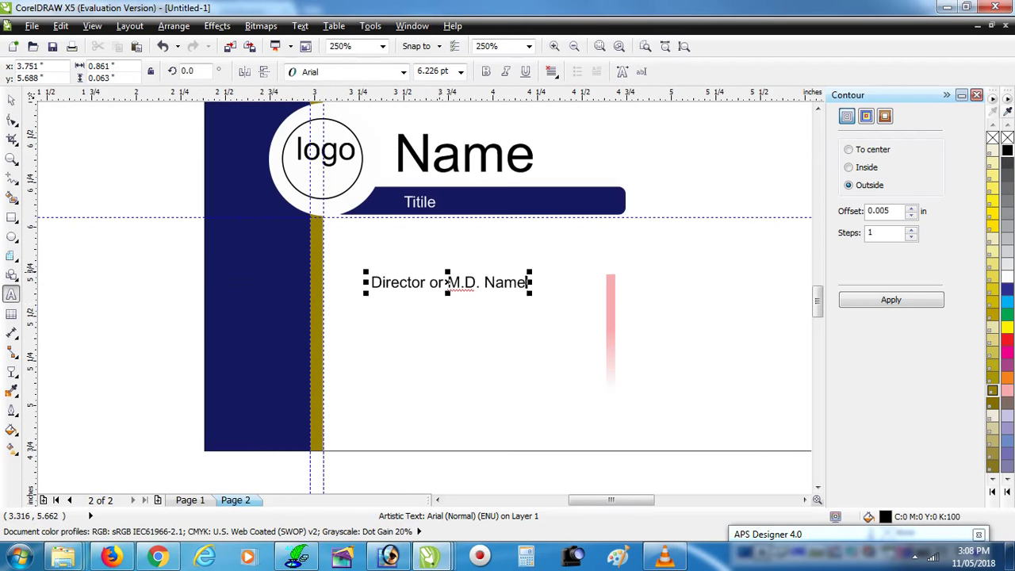
key("ctrl+space")
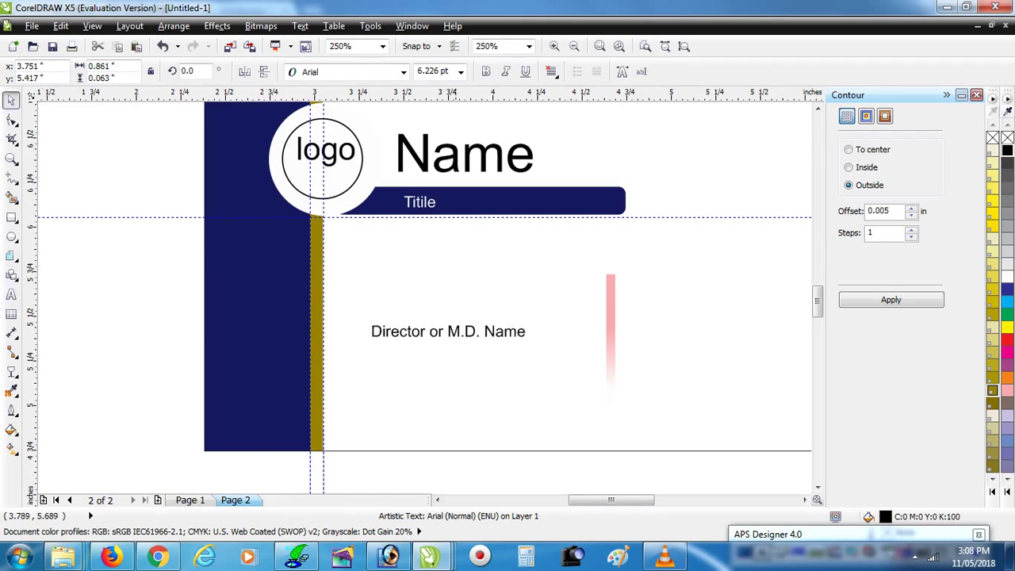
- Duplicate the Director text below it and retype it as "Contact No."
left_click_drag(447, 283, 455, 364)
double_click(455, 363)
key("ctrl+a")
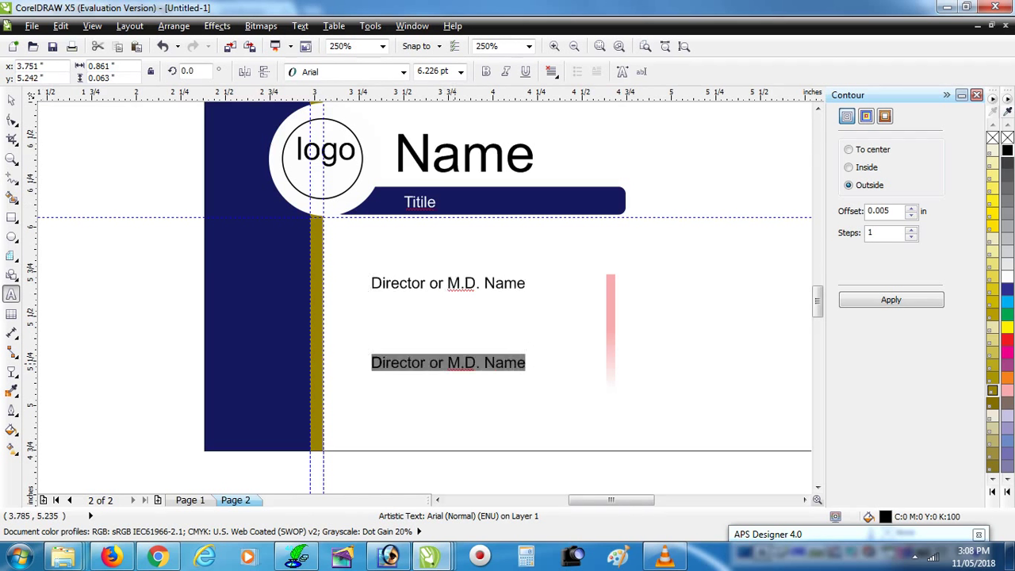
type("Contact No.")
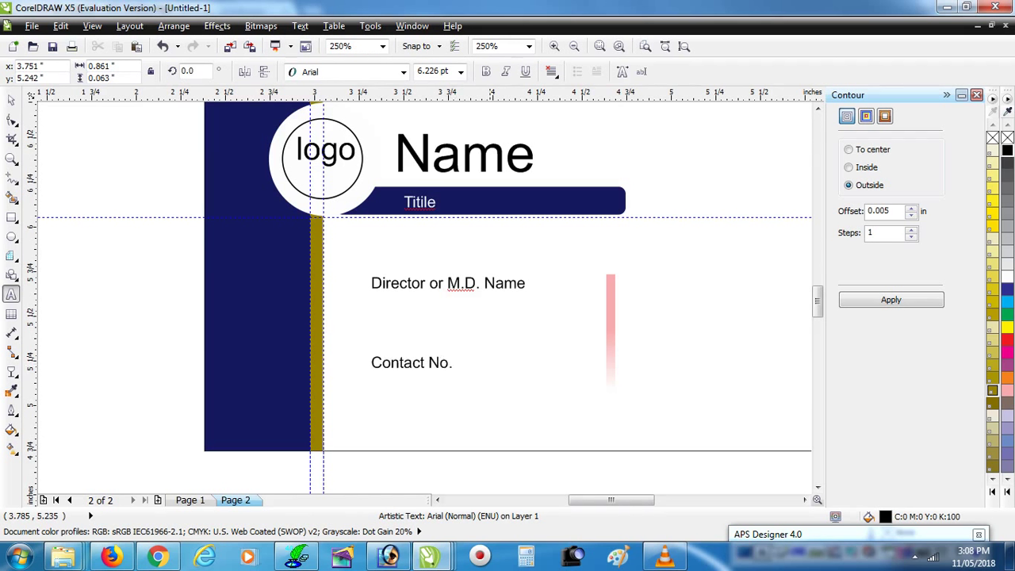
key("ctrl+space")
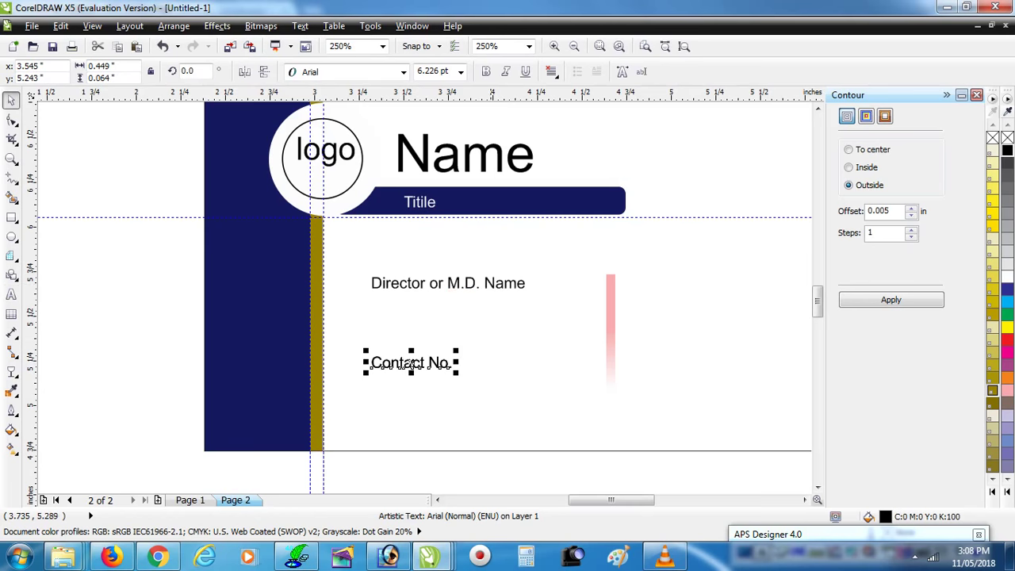
- Copy the Director text right of the pink line as "Email :", "Address :", "Contact :", "Website :" lines
key("Escape")
left_click_drag(448, 283, 724, 283)
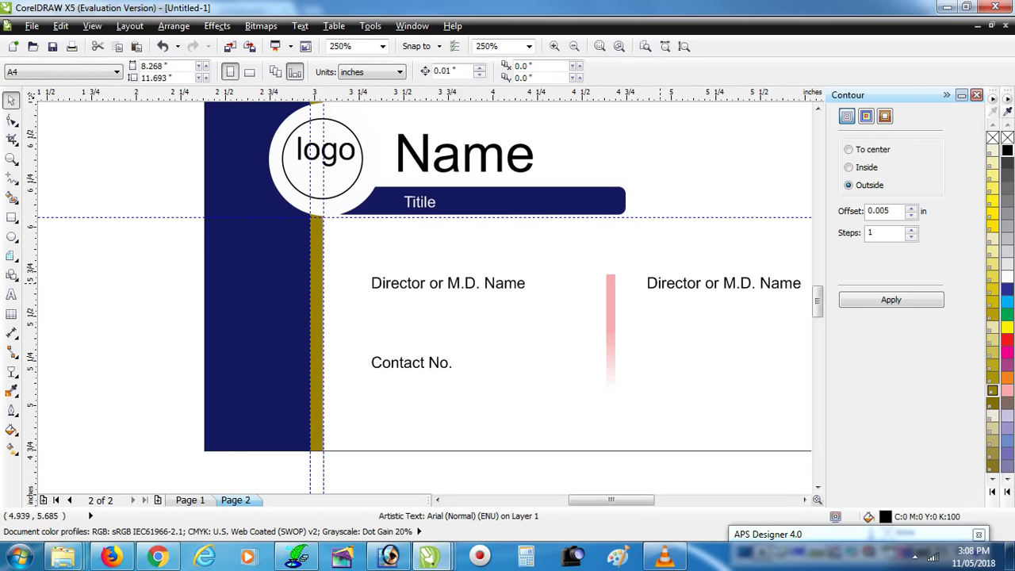
scroll(735, 278, "up", 2)
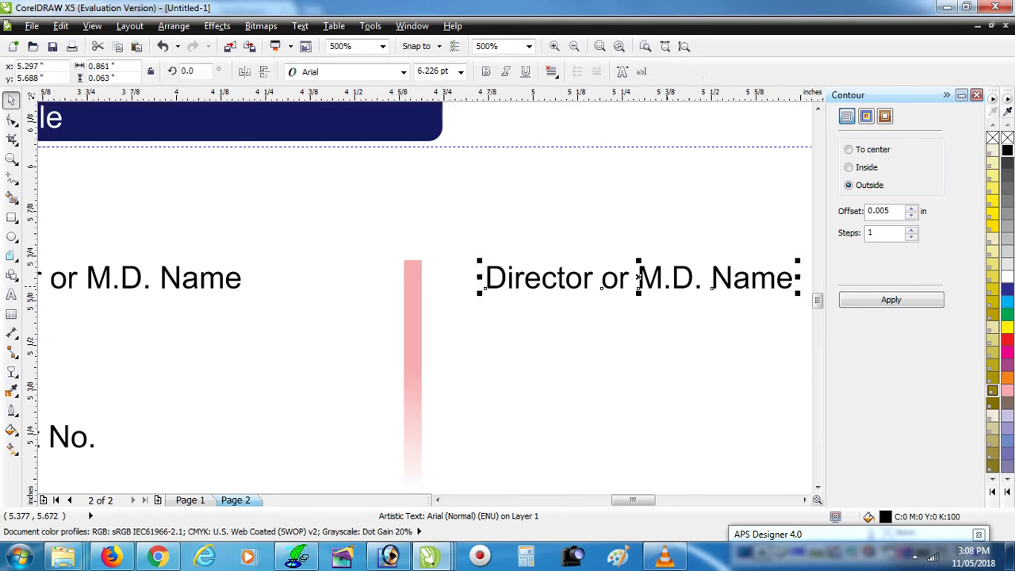
left_click(735, 277)
key("ctrl+a")
scroll(301, 302, "down", 4)
scroll(514, 274, "up", 4)
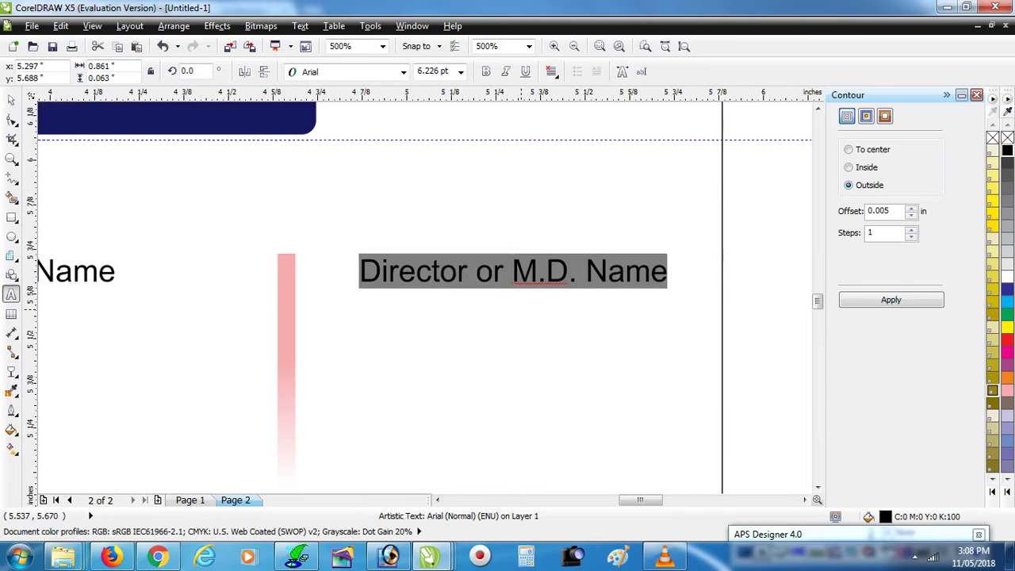
type("Email : ")
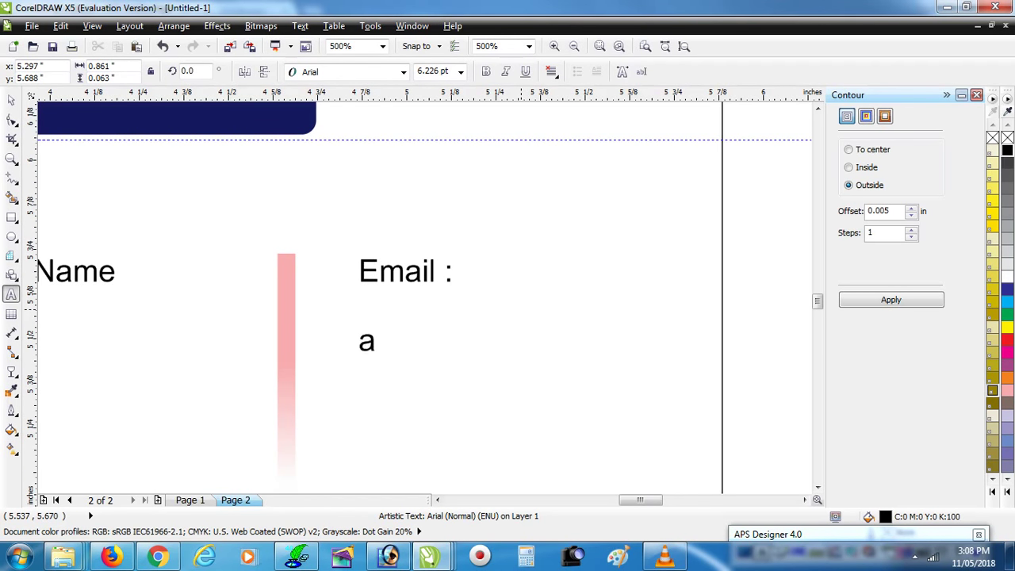
type("Address ")
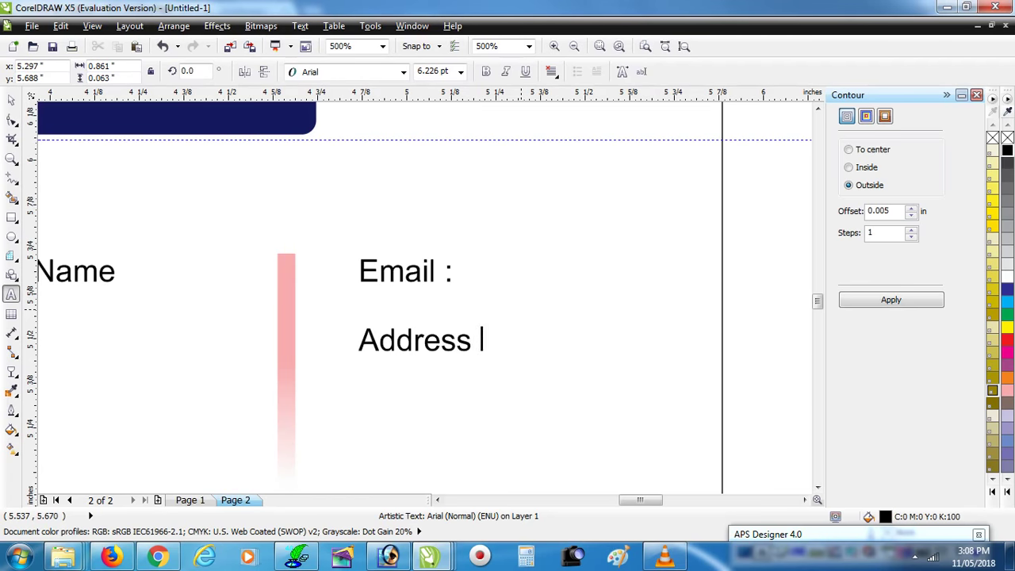
type(": Contact :")
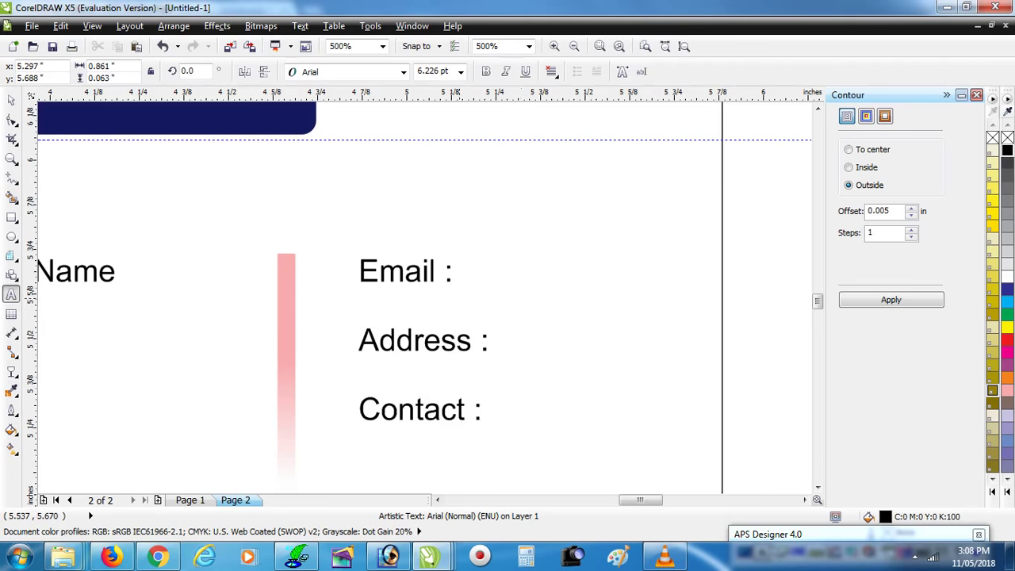
scroll(463, 298, "down", 2)
key("Return")
type("Website :")
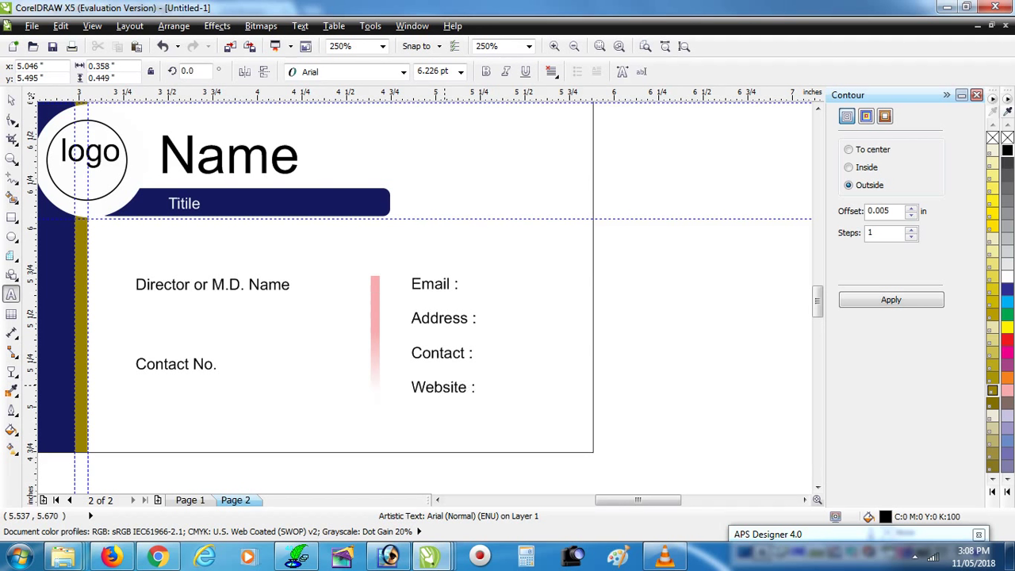
scroll(385, 313, "up", 1)
key("ctrl+space")
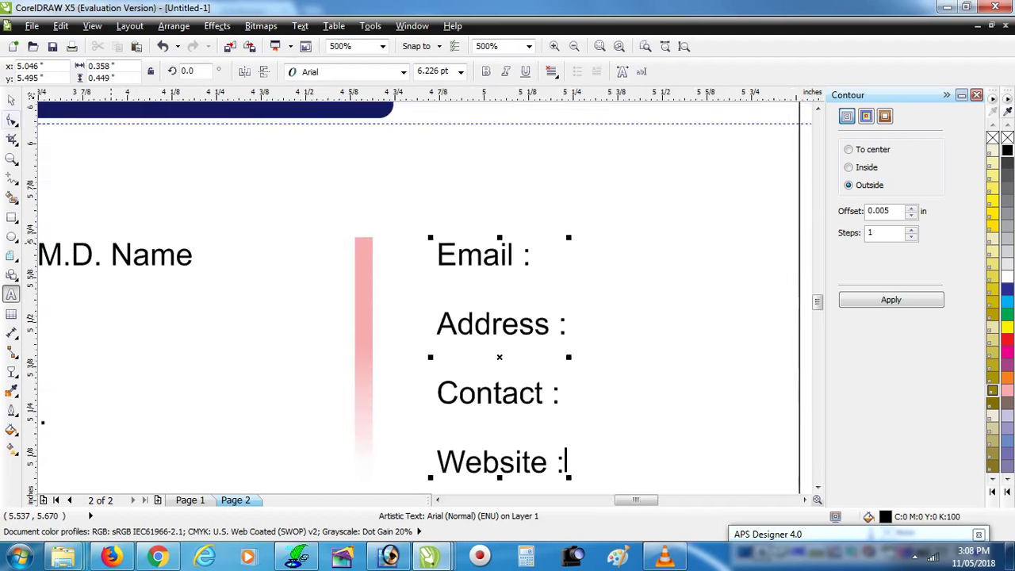
- Select the card frame and preview the card full screen
scroll(423, 299, "down", 1)
key("shift+F4")
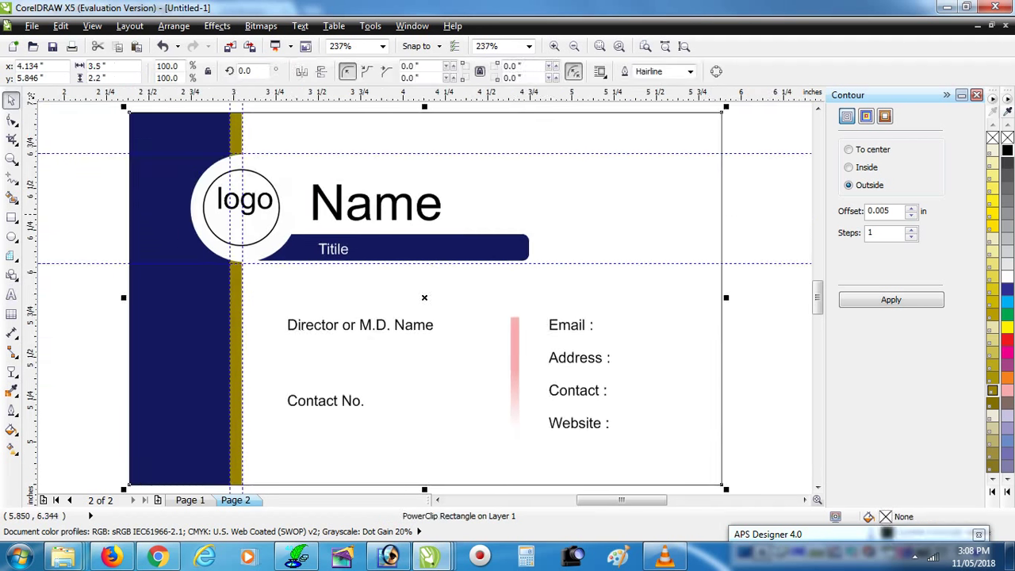
key("F9")
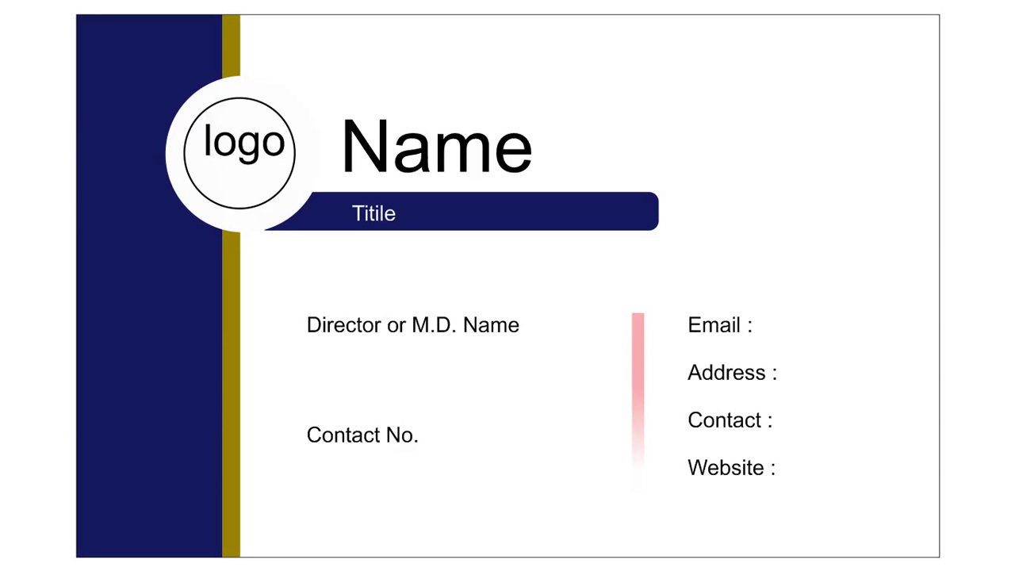
- Leave the full-screen preview and go to Page 1 with the whole page in view
key("Escape")
key("shift+F4")
key("Escape")
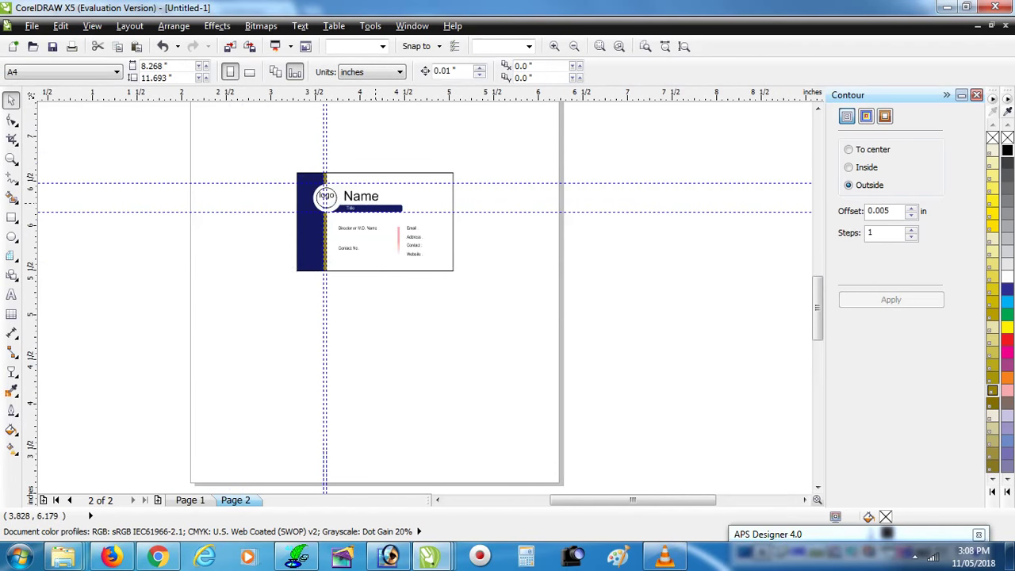
scroll(378, 204, "up", 1)
scroll(359, 190, "down", 1)
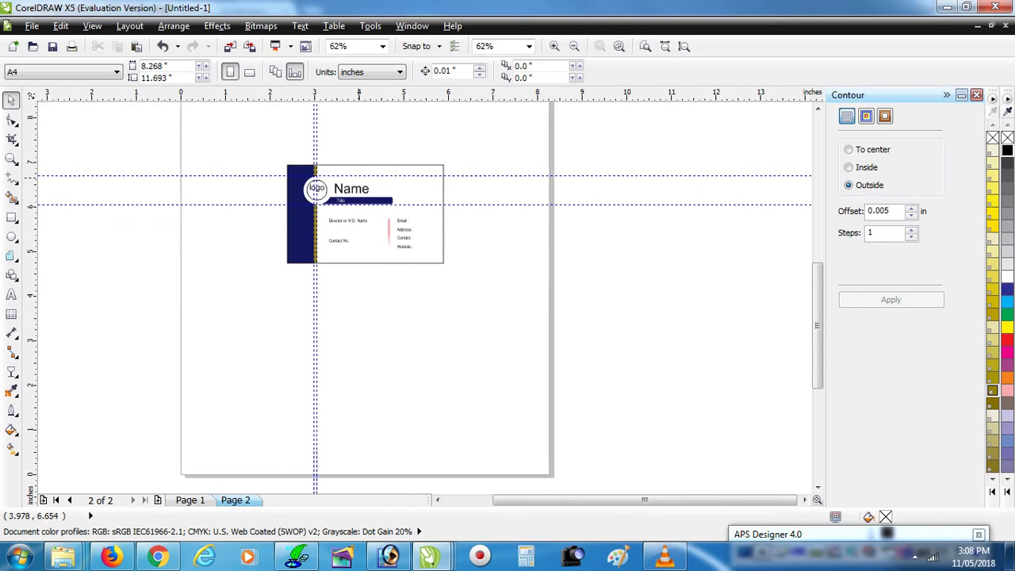
key("Page_Up")
scroll(334, 187, "down", 1)
- Select all the GYANDEEP text below the finished card for editing
left_click(334, 187)
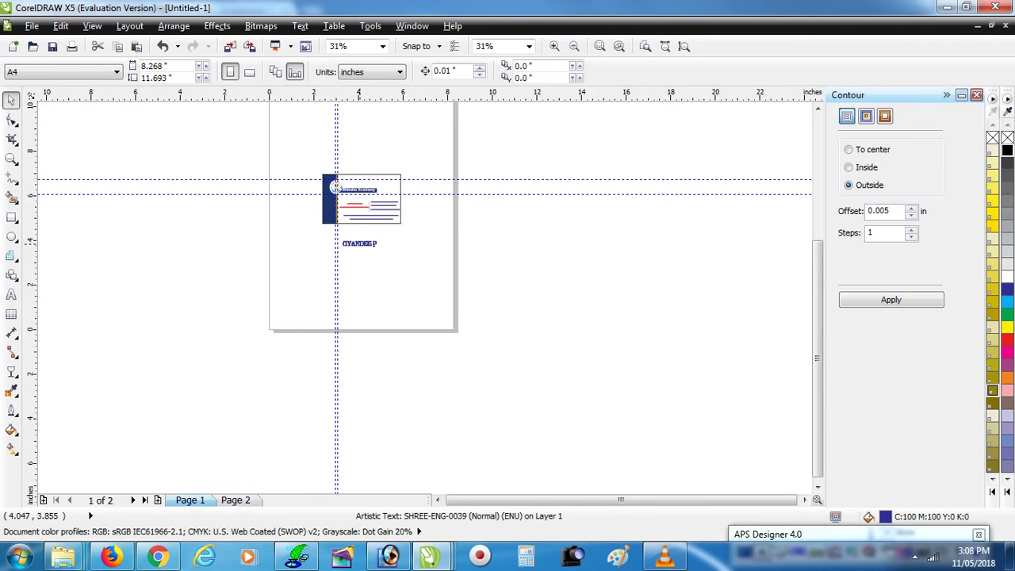
left_click(360, 243)
scroll(360, 243, "up", 1)
double_click(359, 243)
key("ctrl+a")
scroll(370, 239, "up", 1)
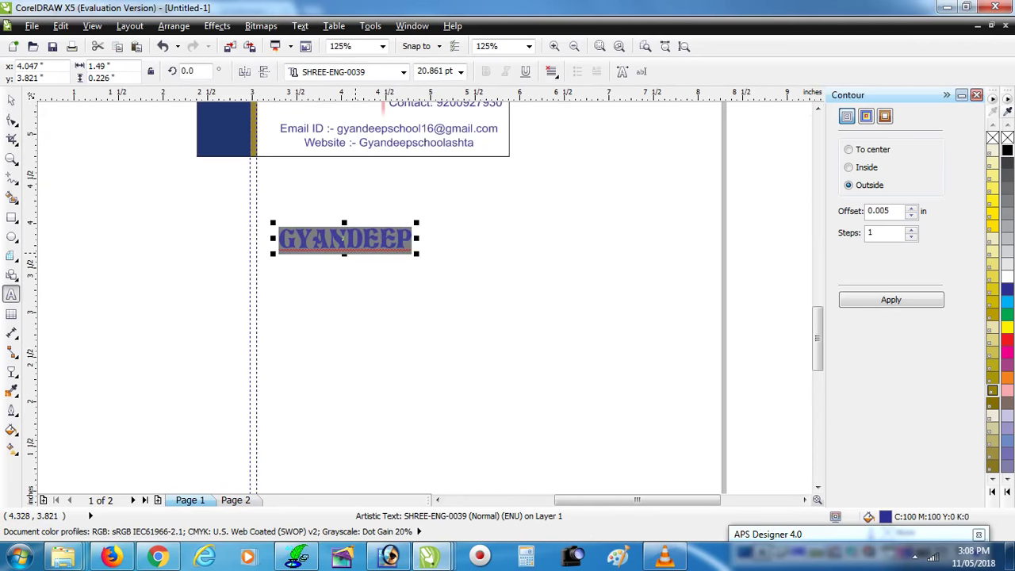
- Type the replacement phrase 'Thankyou for watching' over GYANDEEP, fixing typos along the way
type("Thank")
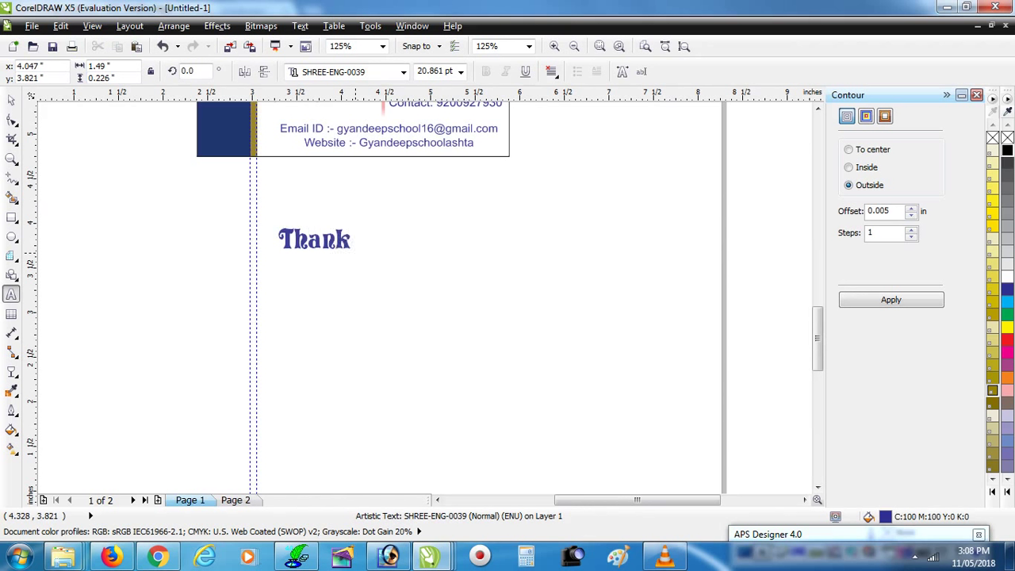
type("you for")
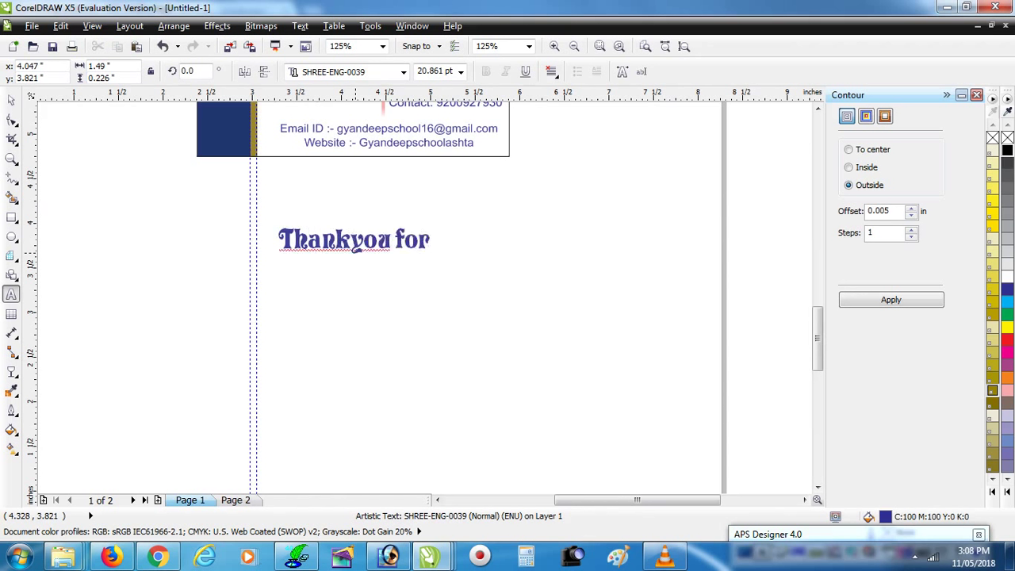
type(" wach")
key("BackSpace")
key("BackSpace")
type("tc")
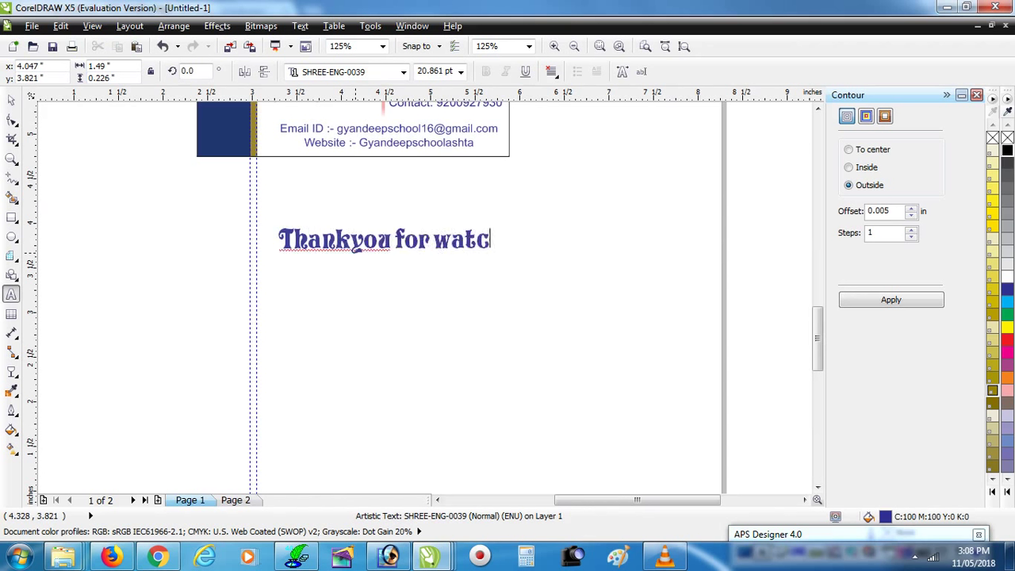
type("hong")
key("BackSpace")
key("BackSpace")
key("BackSpace")
type("ign")
- Correct the spelling to 'Thank-you for watching' using the spell-check suggestions
right_click(491, 239)
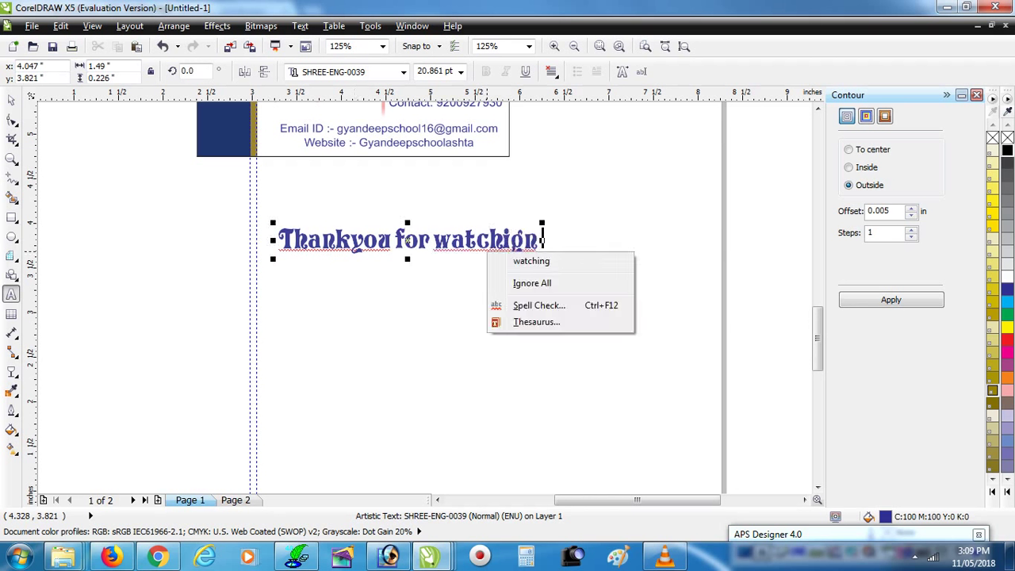
left_click(533, 263)
right_click(308, 239)
left_click(357, 370)
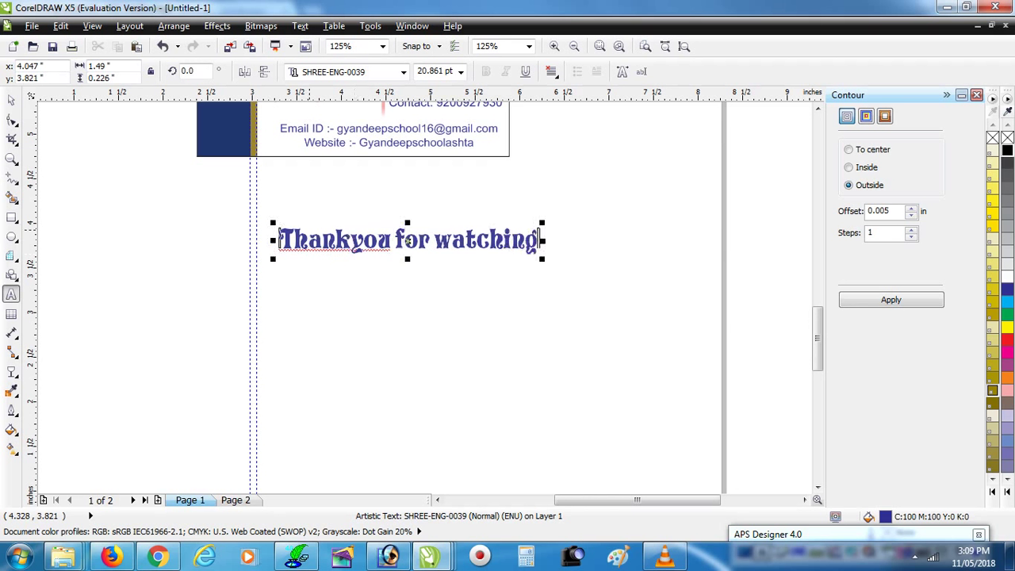
scroll(406, 239, "down", 1)
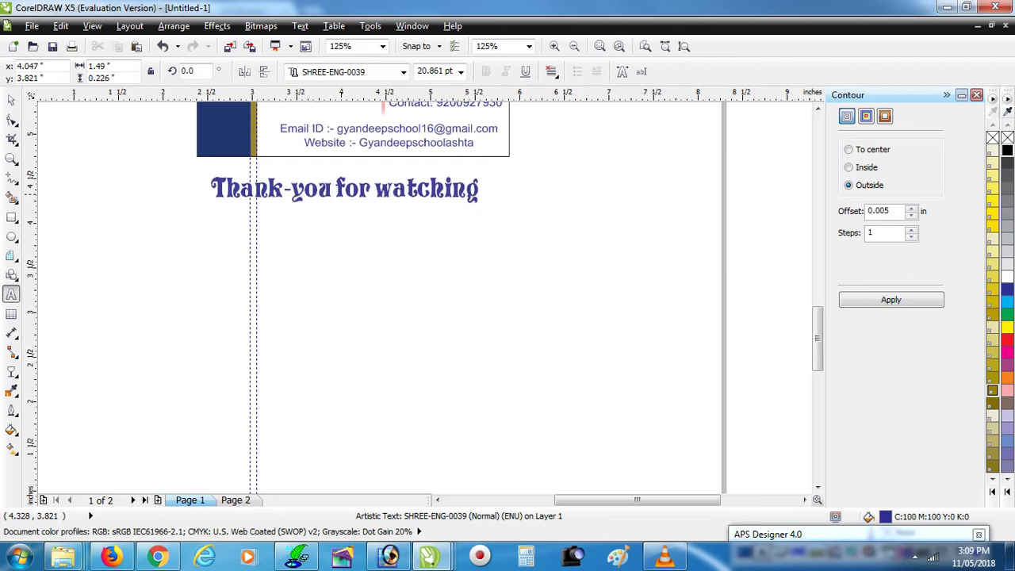
scroll(426, 257, "up", 1)
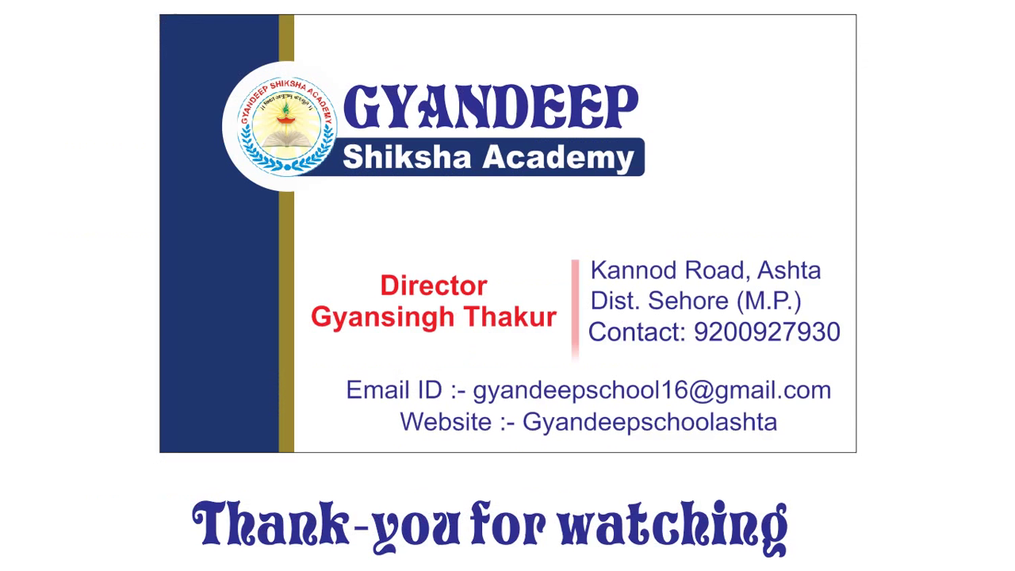